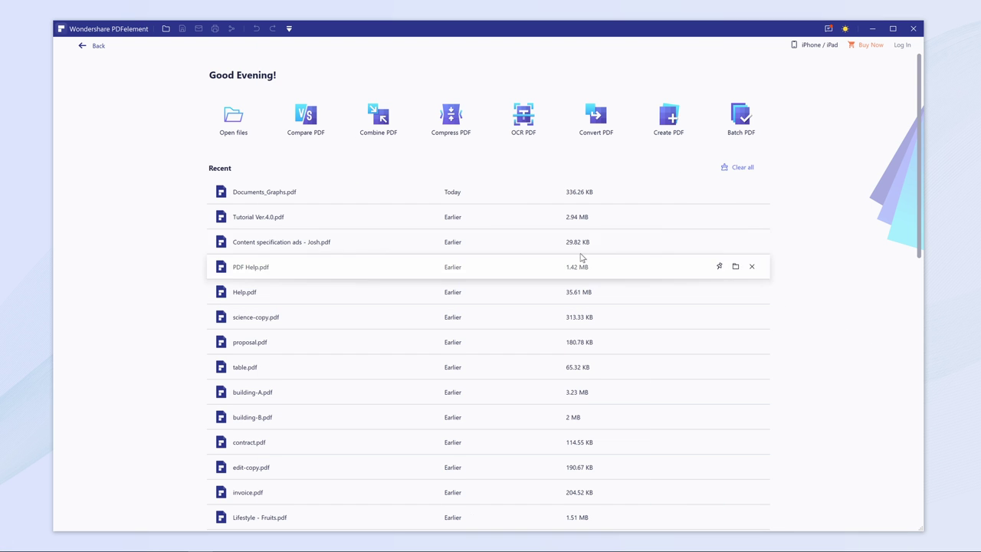
Step: Open Documents_Graphs.pdf from the Recent files list
{"action": "left_click", "coordinate": [386, 195]}
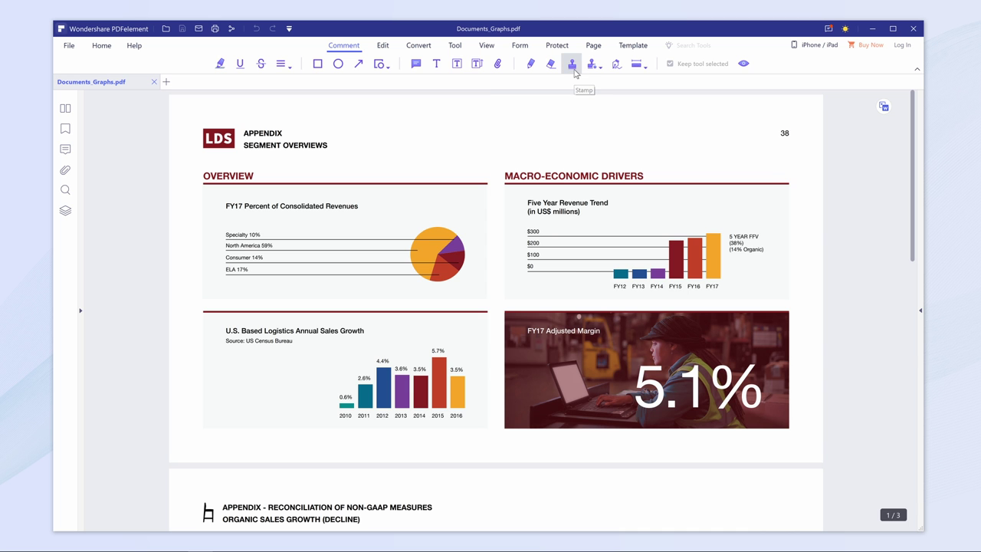
Step: Browse the built-in stamp gallery
{"action": "left_click", "coordinate": [574, 68]}
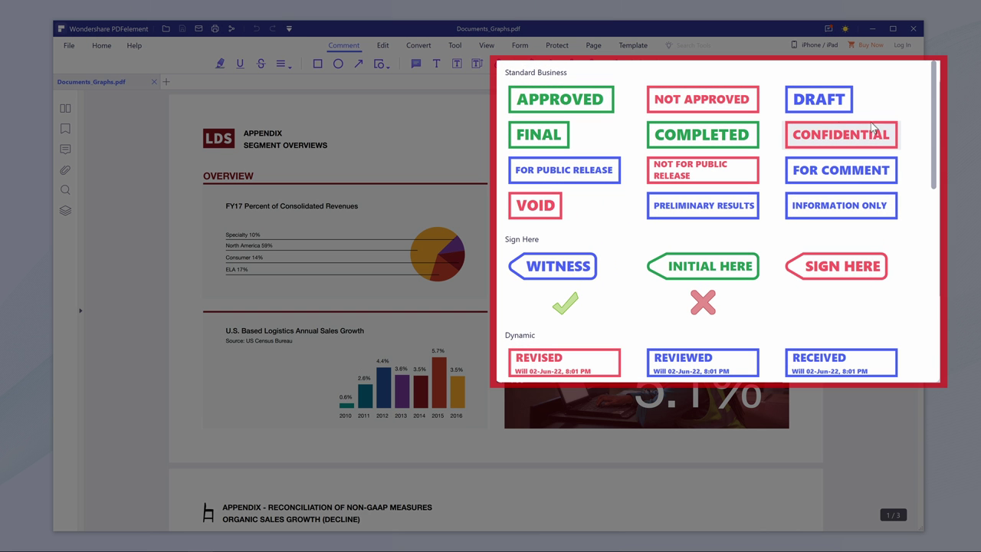
{"action": "left_click_drag", "start_coordinate": [932, 123], "coordinate": [934, 319]}
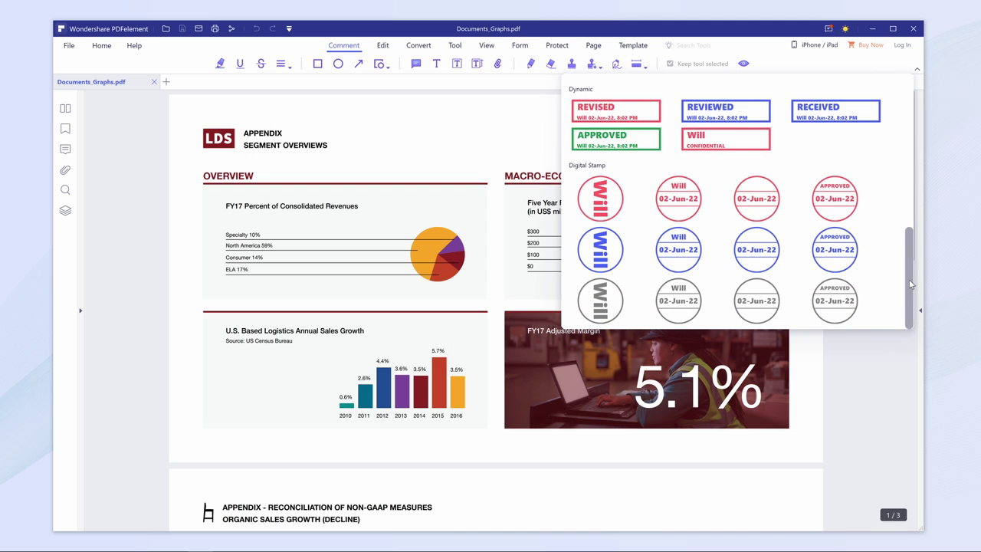
{"action": "left_click_drag", "start_coordinate": [910, 284], "coordinate": [898, 123]}
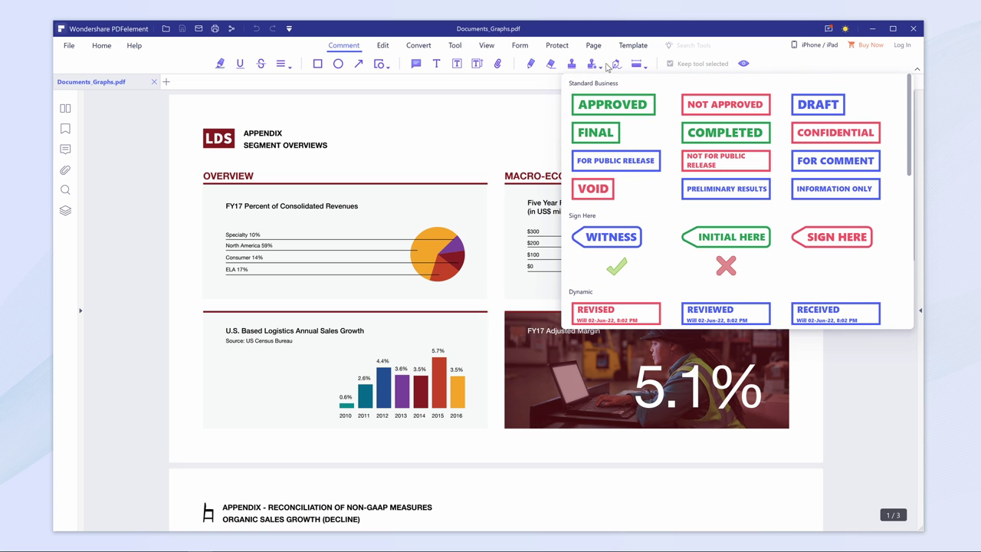
Step: Create a custom stamp named New Stamp from the Urgent Stamp.png image
{"action": "left_click", "coordinate": [600, 68]}
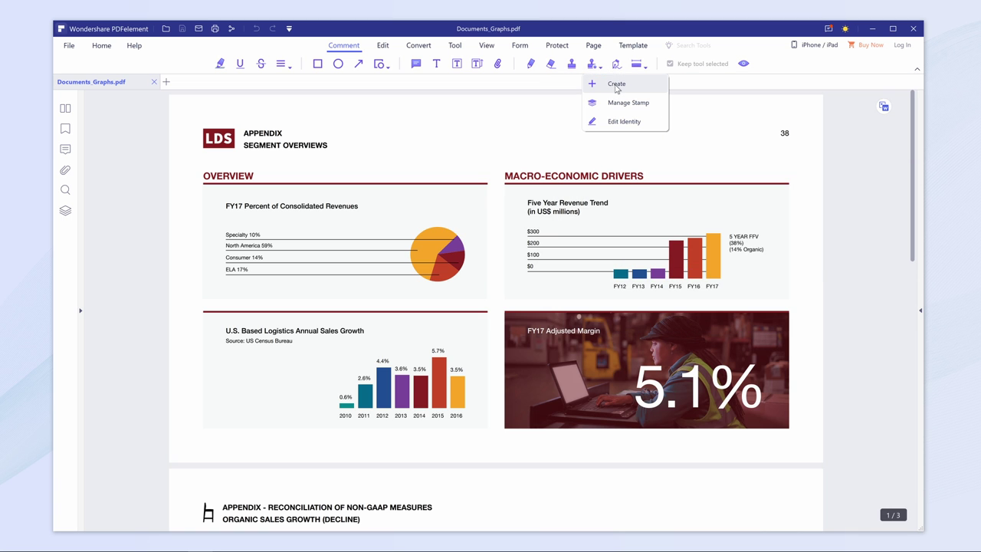
{"action": "left_click", "coordinate": [616, 85]}
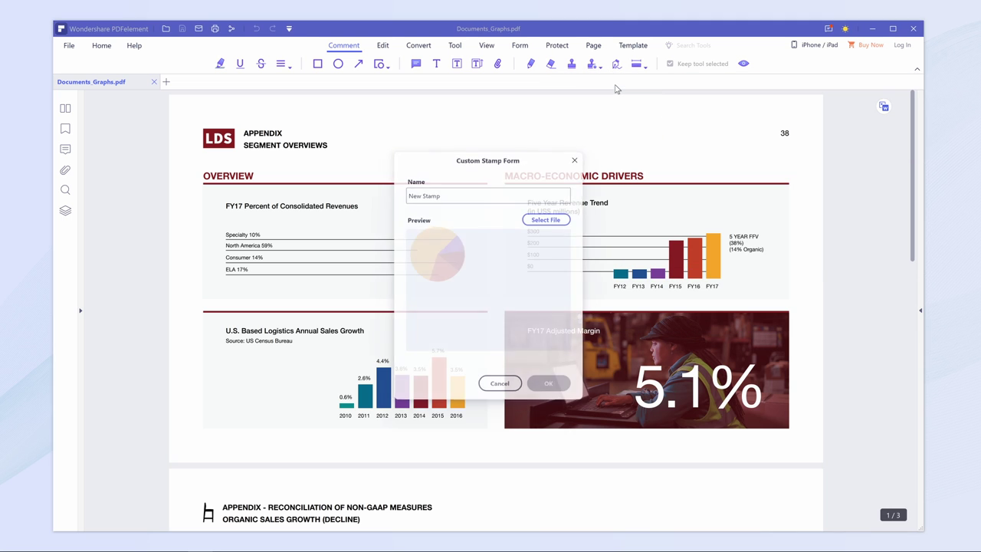
{"action": "left_click", "coordinate": [543, 220]}
{"action": "left_click", "coordinate": [542, 239]}
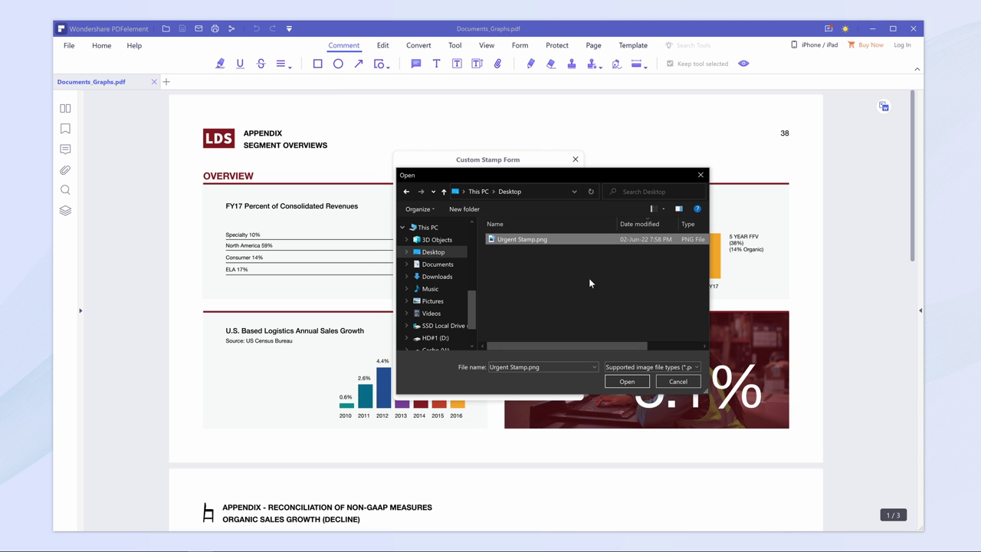
{"action": "left_click", "coordinate": [627, 381]}
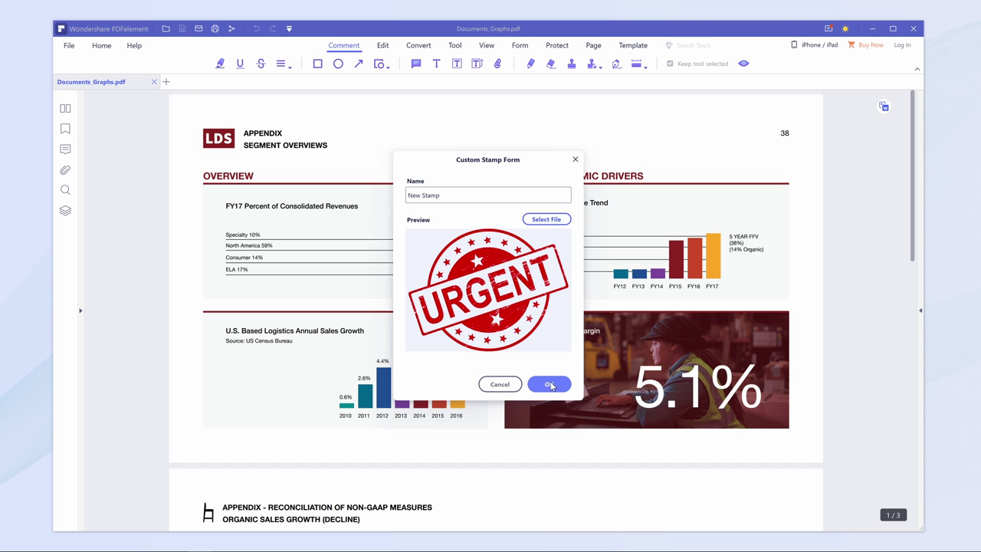
{"action": "left_click", "coordinate": [549, 384]}
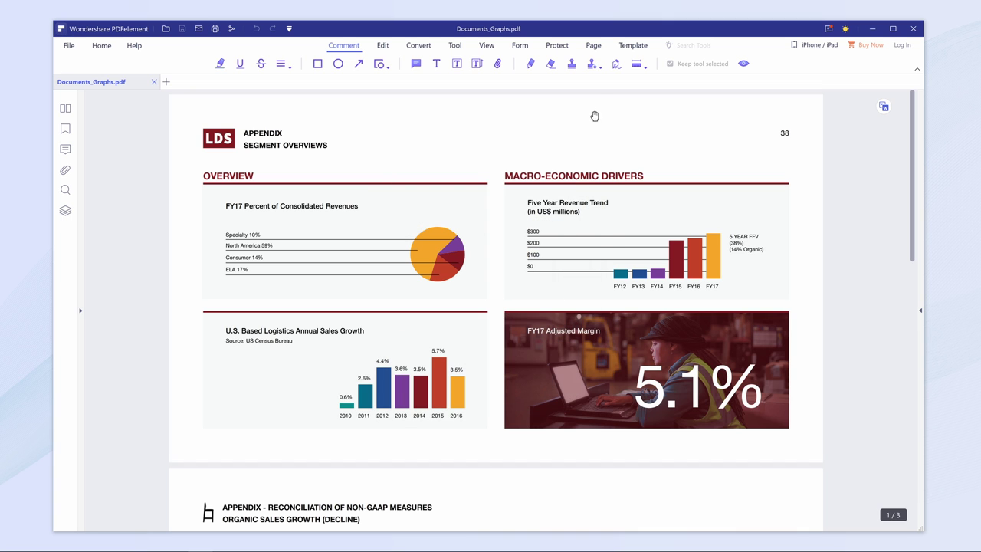
Step: Review the custom stamps in Manage Stamp, then close the manager
{"action": "left_click", "coordinate": [602, 69]}
{"action": "left_click", "coordinate": [614, 101]}
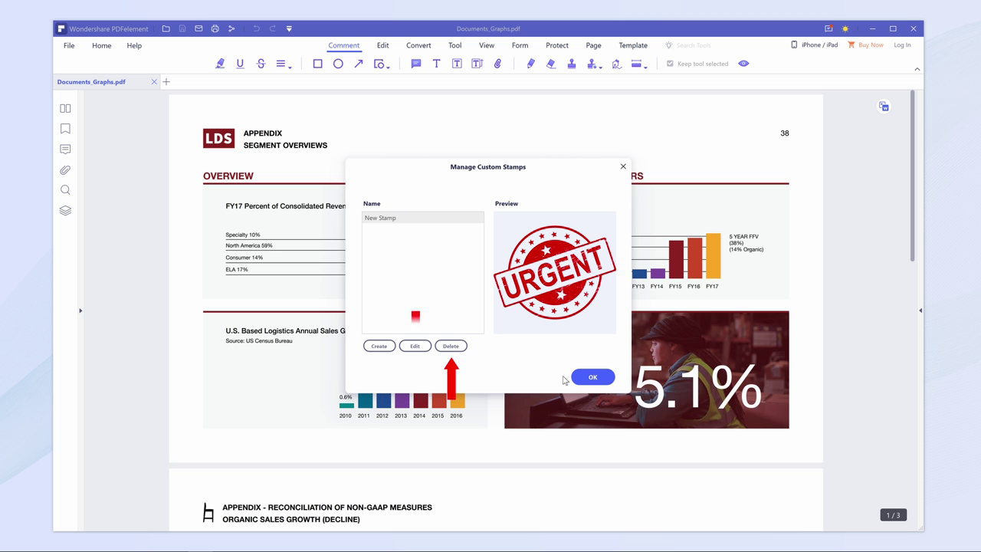
{"action": "left_click", "coordinate": [587, 377]}
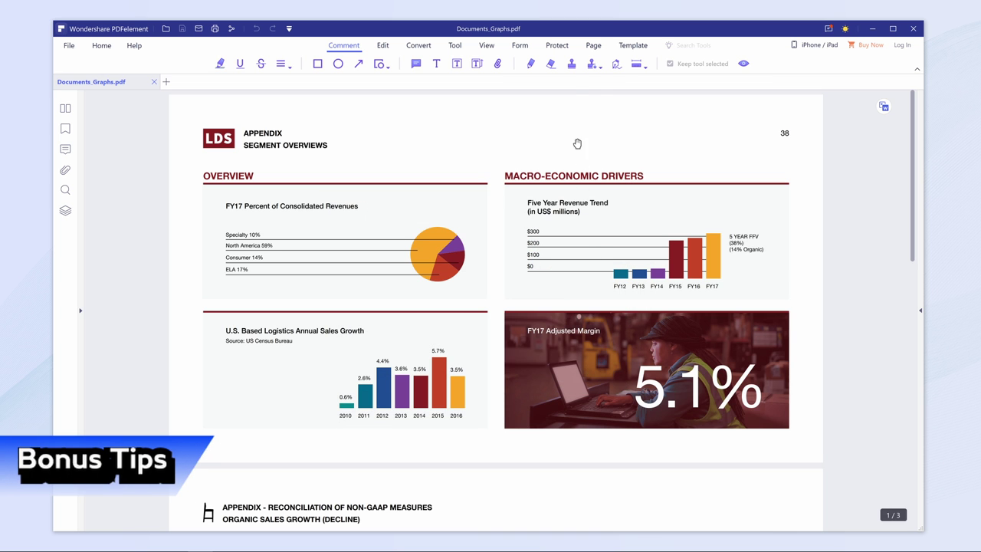
Step: Place an enlarged APPROVED stamp near the top of page 1
{"action": "left_click", "coordinate": [572, 66]}
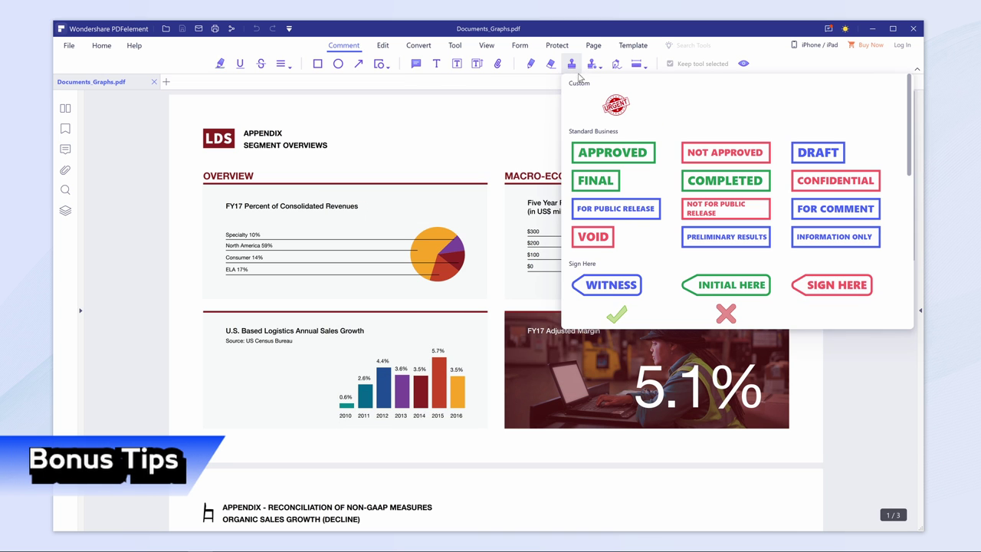
{"action": "left_click", "coordinate": [631, 155]}
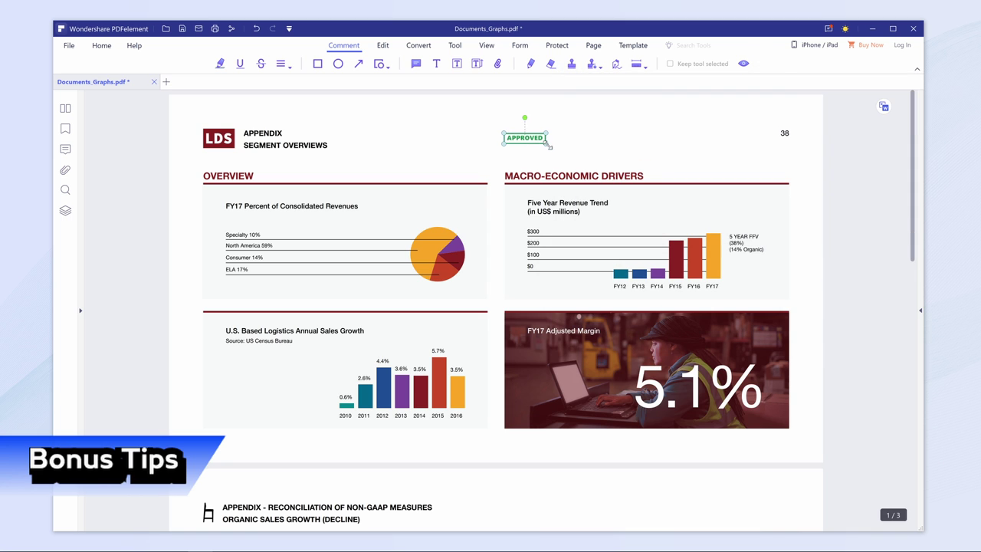
{"action": "left_click_drag", "start_coordinate": [548, 145], "coordinate": [648, 179]}
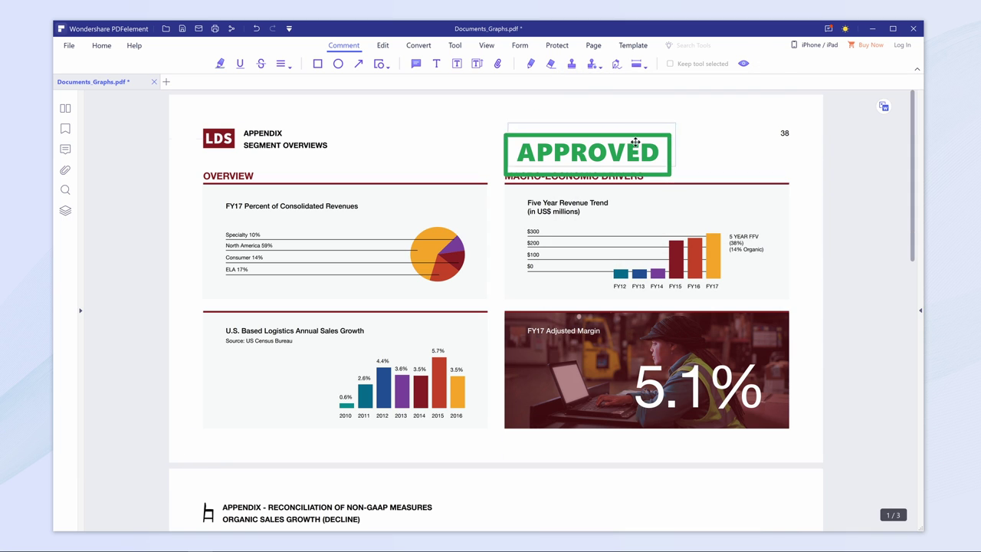
Step: Move the APPROVED stamp higher and view its properties
{"action": "left_click_drag", "start_coordinate": [636, 142], "coordinate": [647, 125]}
{"action": "right_click", "coordinate": [639, 140]}
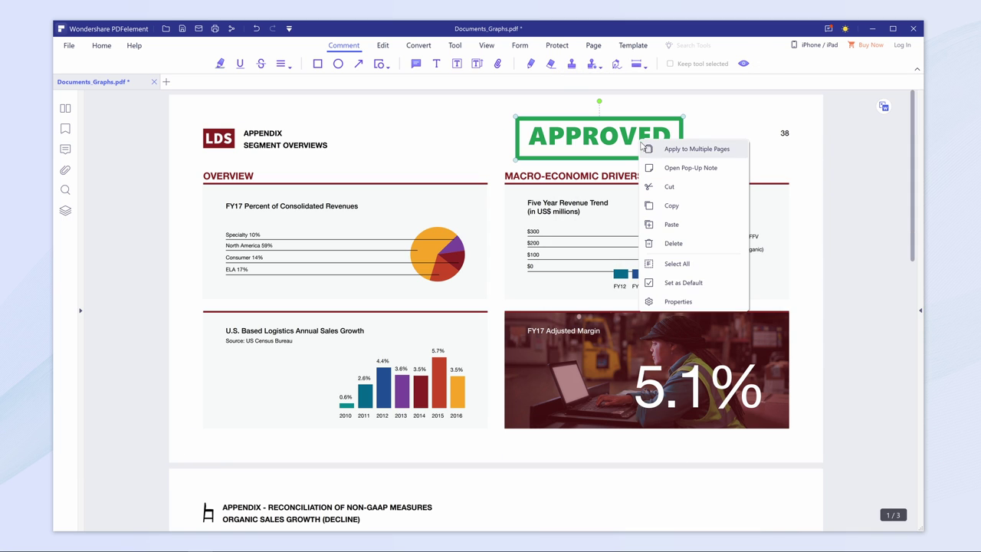
{"action": "left_click", "coordinate": [712, 301]}
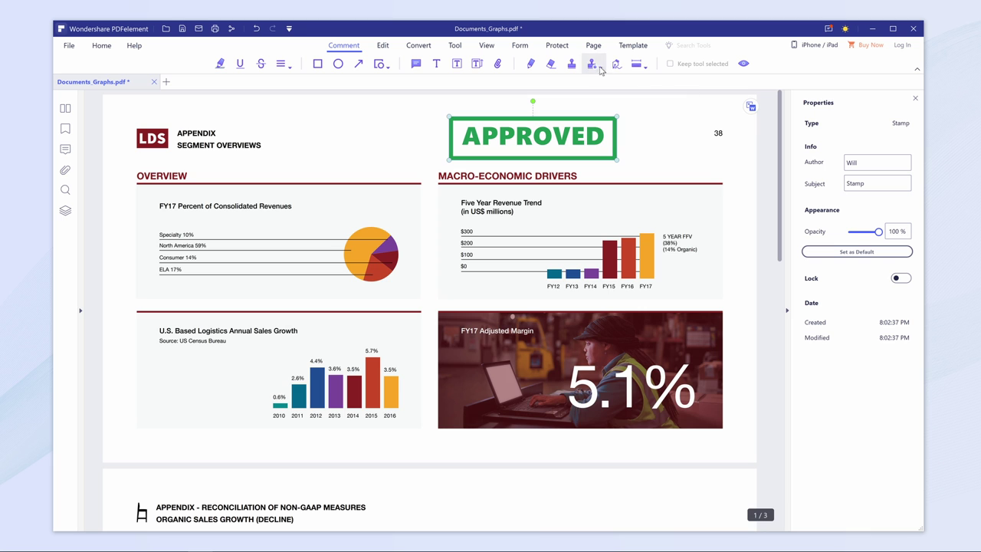
Step: Review and confirm the stamp identity details in Edit Identity
{"action": "left_click", "coordinate": [600, 69]}
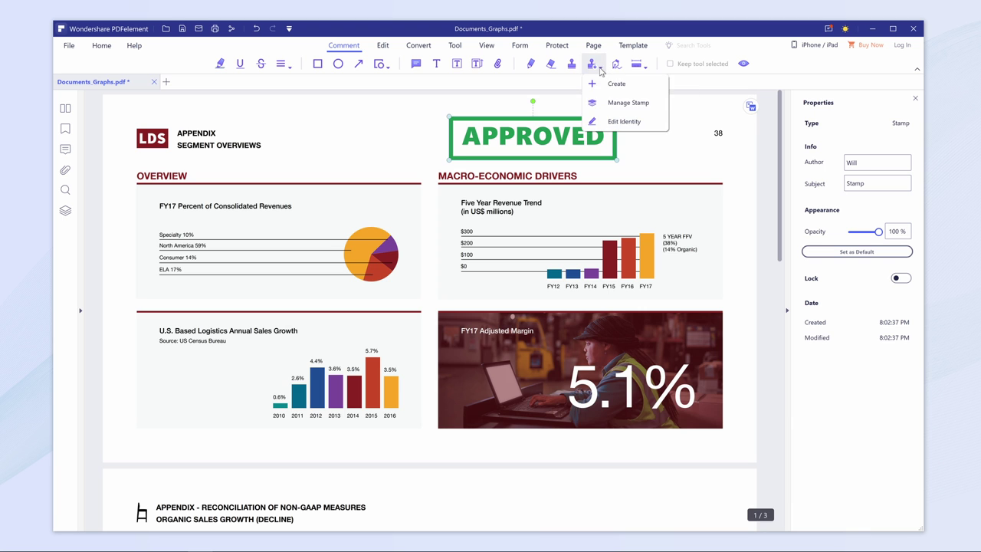
{"action": "left_click", "coordinate": [647, 128]}
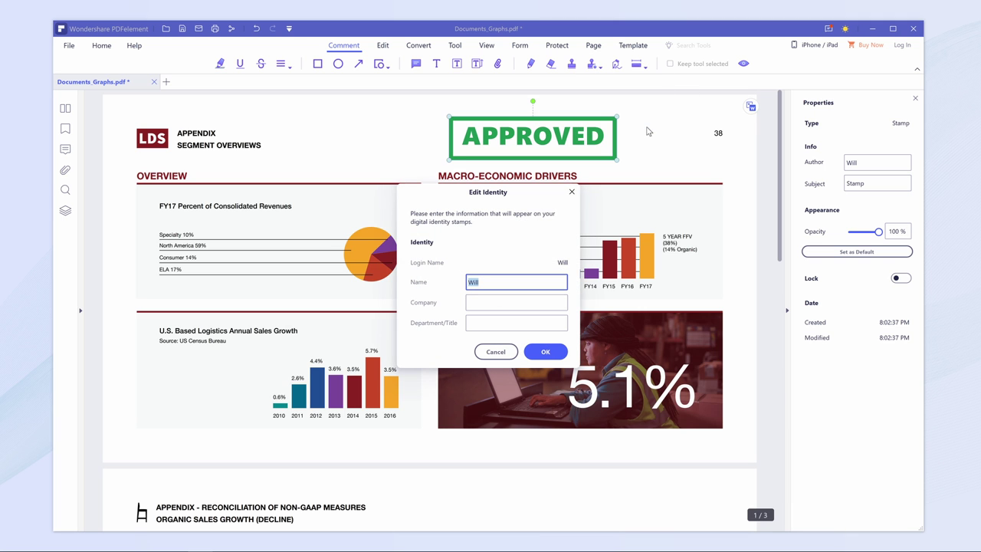
{"action": "left_click", "coordinate": [545, 353]}
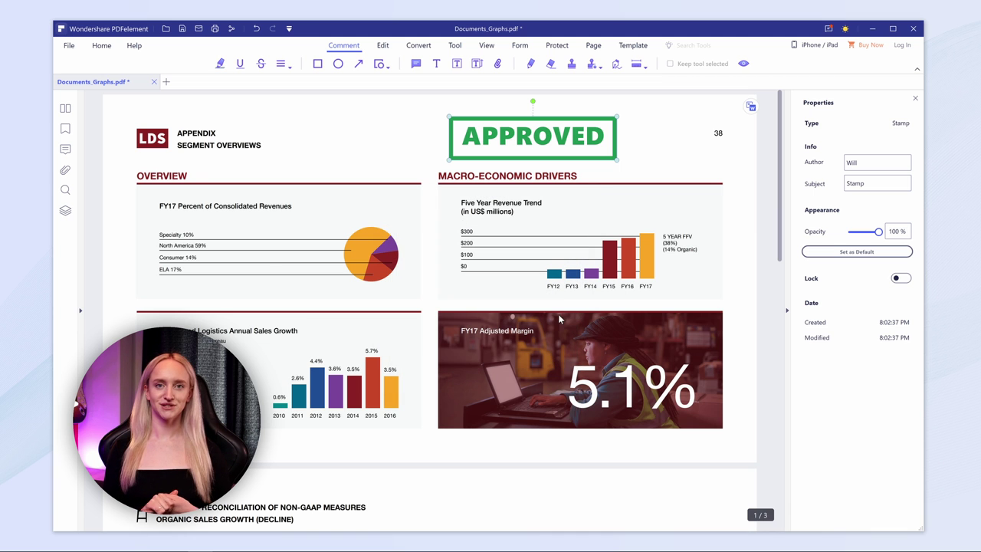
Step: Apply the APPROVED stamp to multiple pages using a Range subset instead of all pages
{"action": "right_click", "coordinate": [614, 142]}
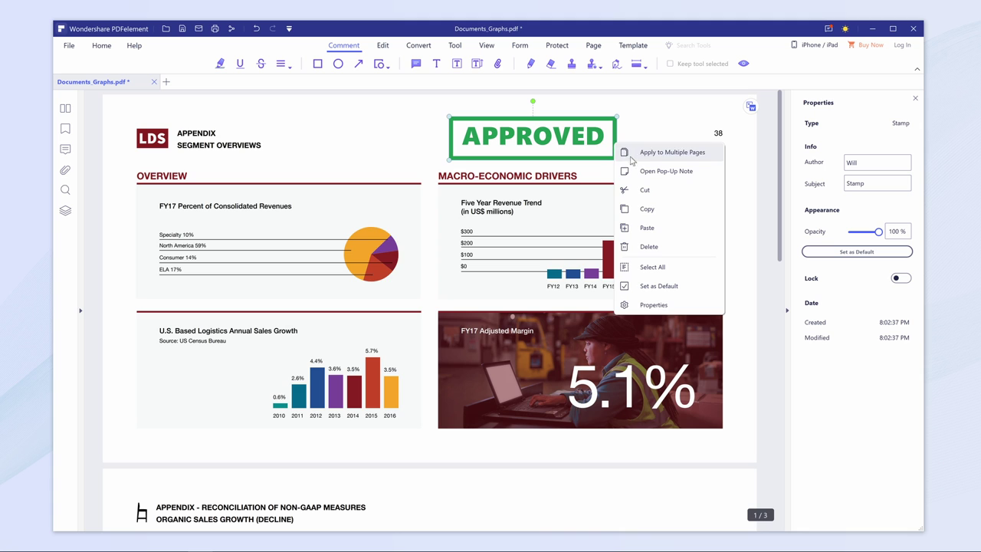
{"action": "left_click", "coordinate": [649, 153]}
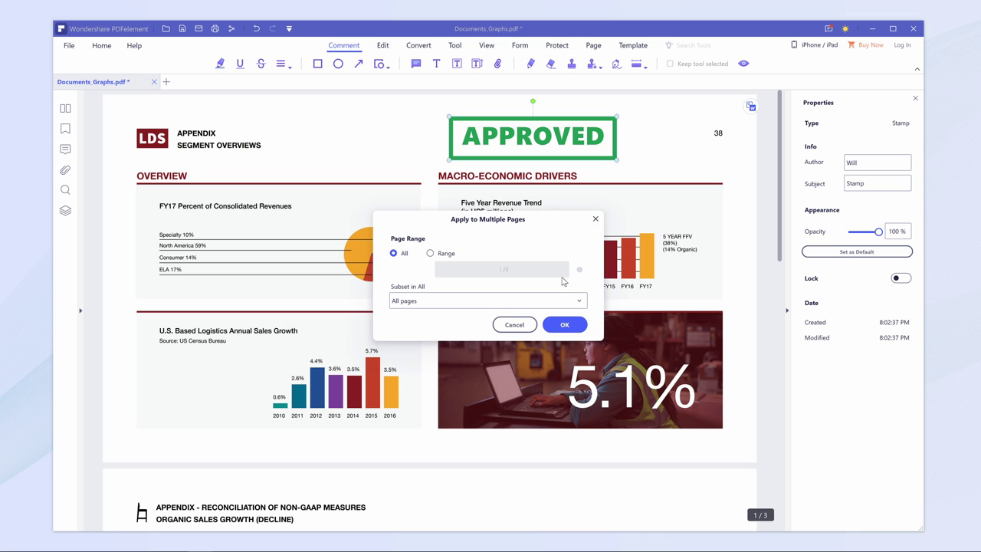
{"action": "left_click", "coordinate": [579, 300]}
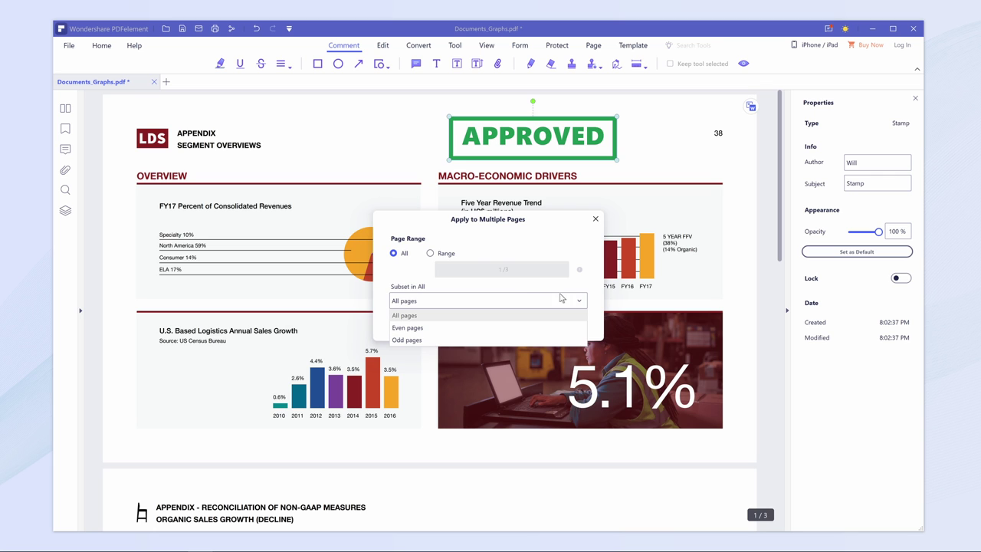
{"action": "left_click", "coordinate": [442, 259]}
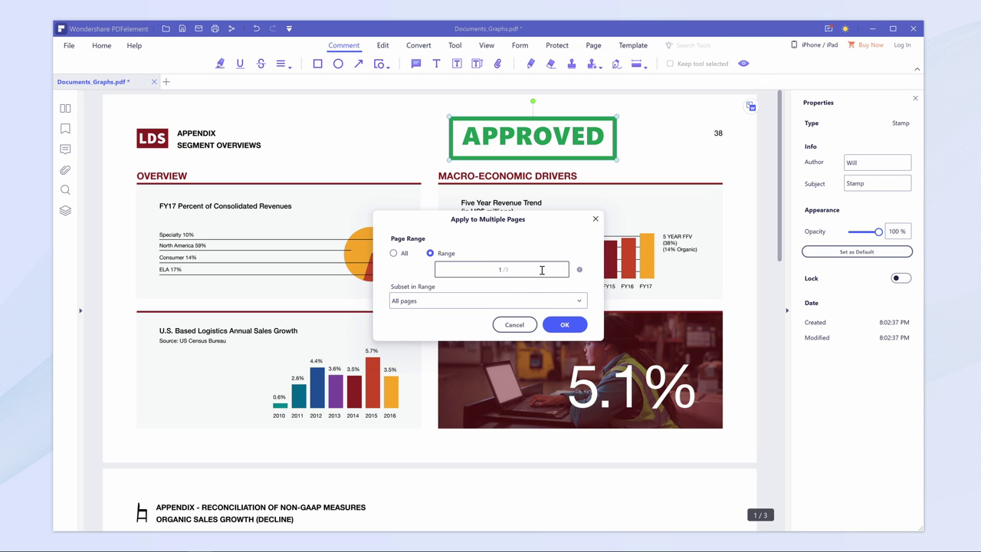
{"action": "left_click", "coordinate": [571, 327]}
Step: Add the note 'Example' to the APPROVED stamp
{"action": "right_click", "coordinate": [597, 143]}
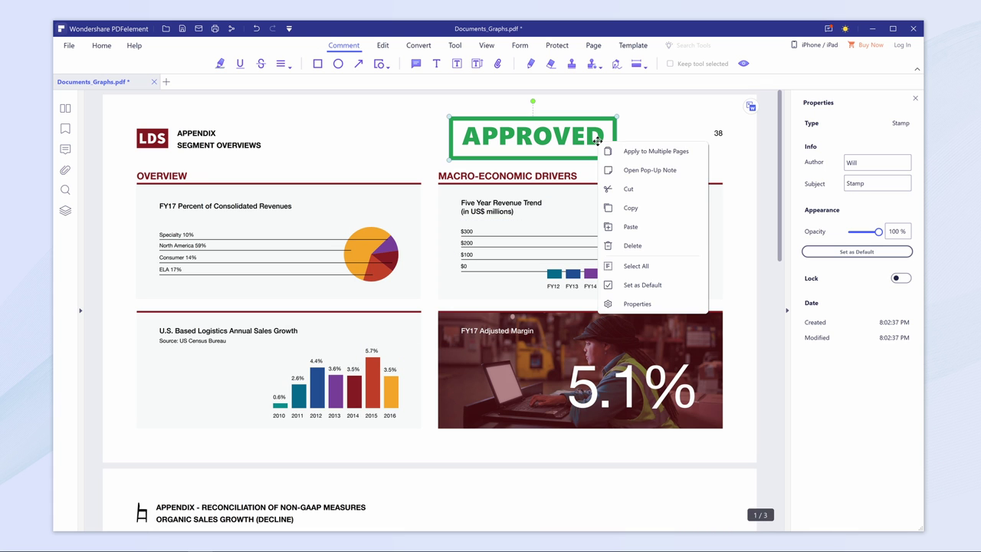
{"action": "left_click", "coordinate": [625, 170]}
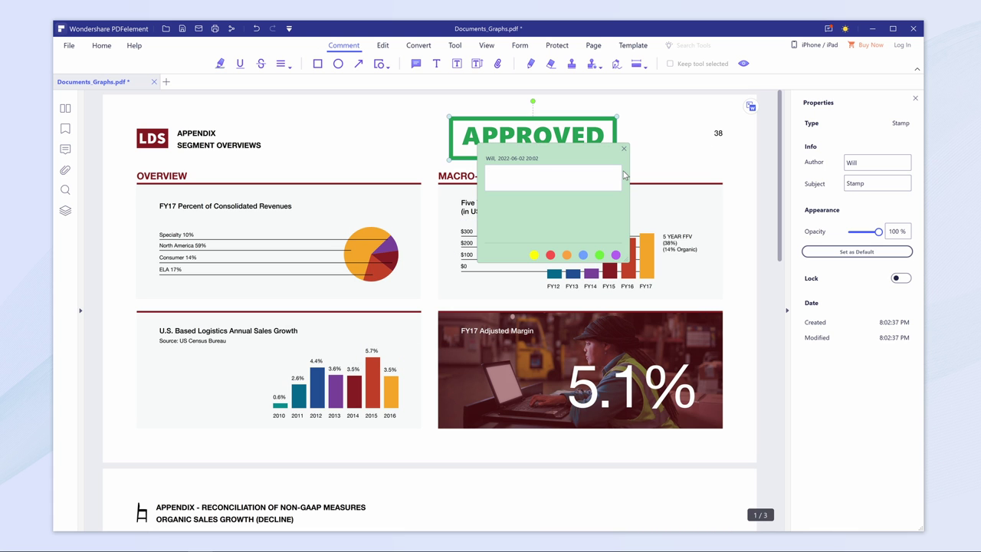
{"action": "type", "text": "Example"}
{"action": "left_click", "coordinate": [489, 257]}
Step: Post a reply to the note, then close it
{"action": "left_click", "coordinate": [521, 228]}
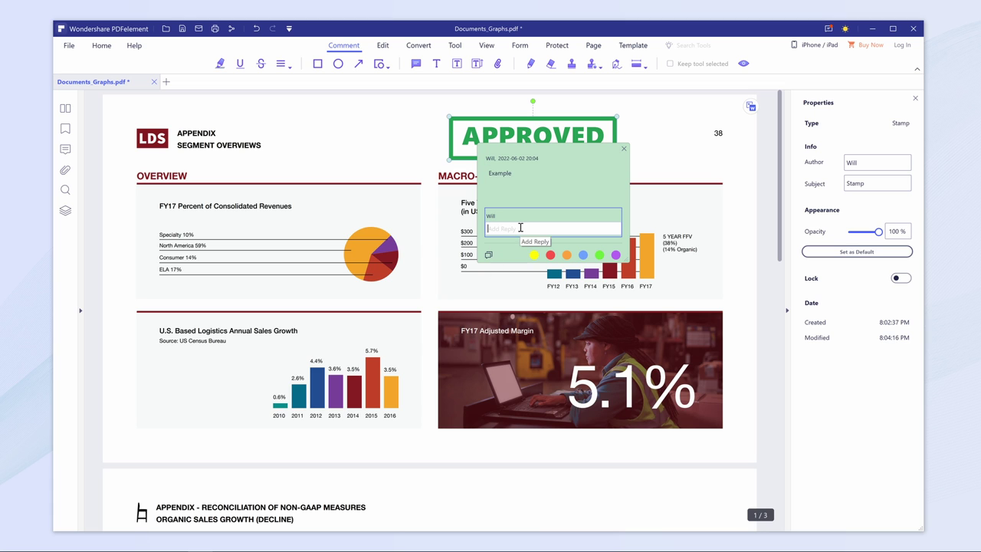
{"action": "type", "text": "Reply"}
{"action": "left_click", "coordinate": [489, 256]}
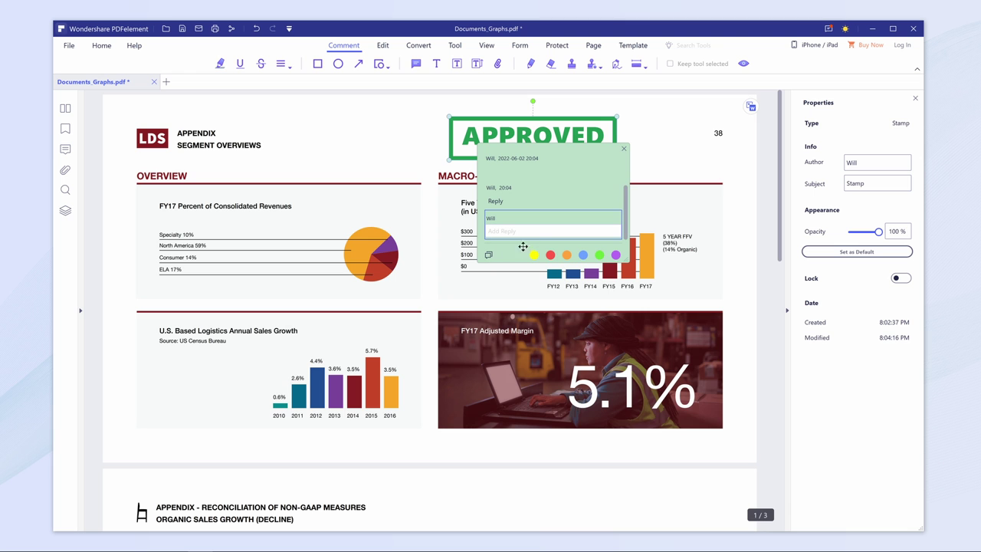
{"action": "left_click", "coordinate": [624, 151]}
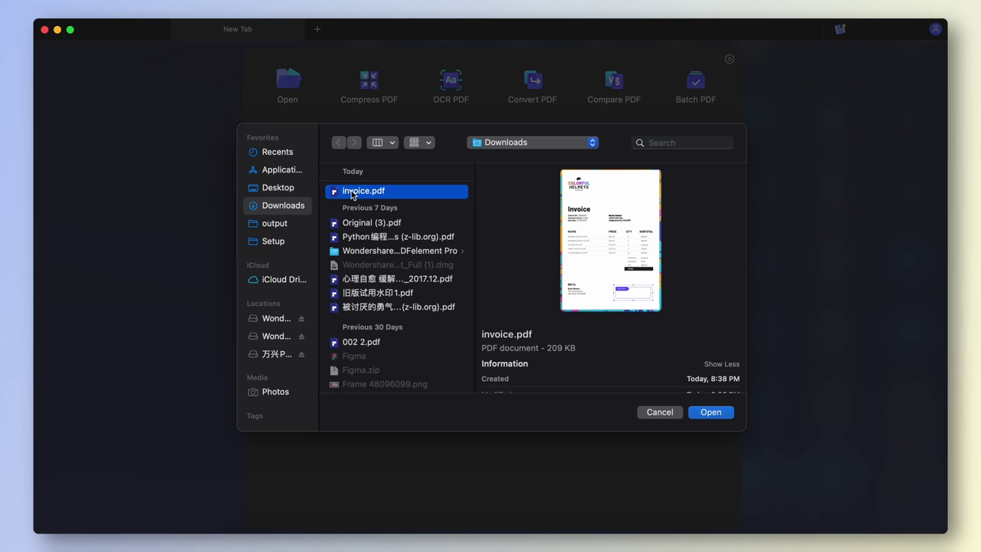
Step: Open invoice.pdf and place a CONFIDENTIAL stamp from the Markup stamps
{"action": "key", "text": "Return"}
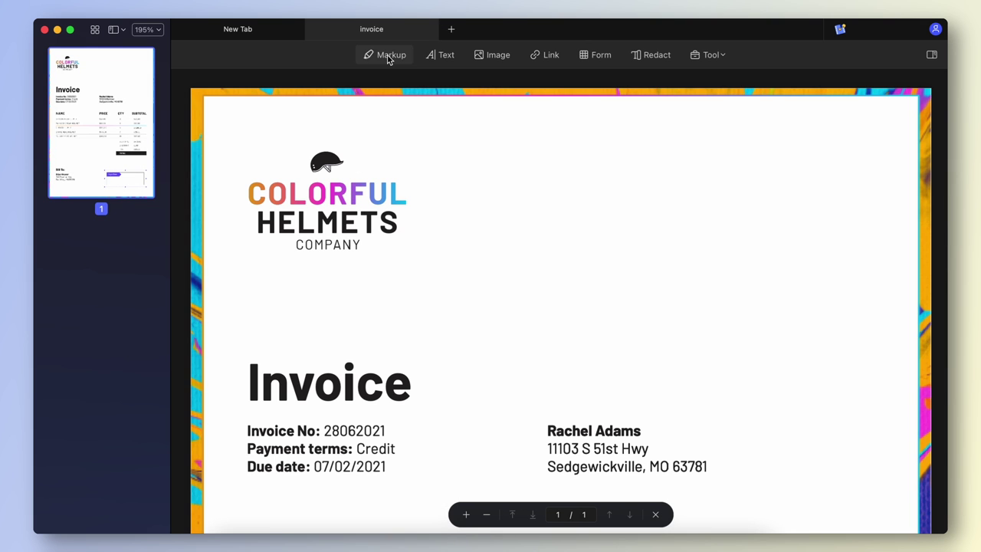
{"action": "left_click", "coordinate": [390, 56]}
{"action": "left_click", "coordinate": [765, 57]}
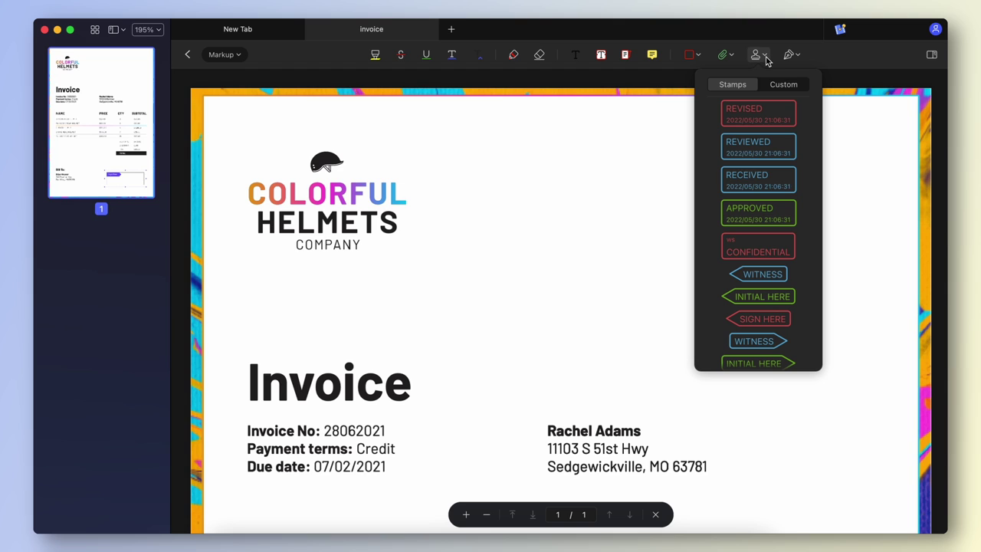
{"action": "left_click", "coordinate": [787, 86]}
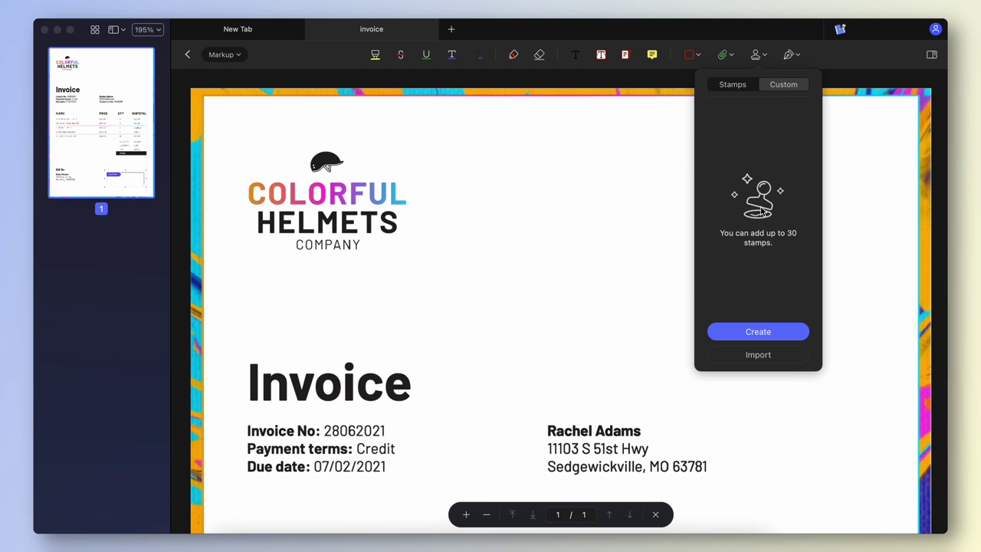
{"action": "left_click", "coordinate": [730, 85]}
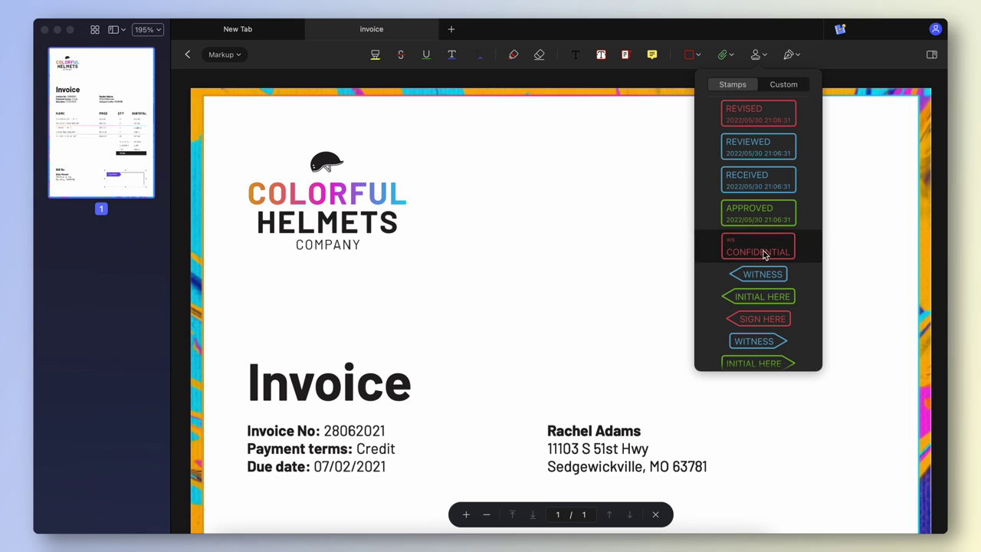
{"action": "left_click", "coordinate": [758, 247]}
{"action": "left_click", "coordinate": [527, 230]}
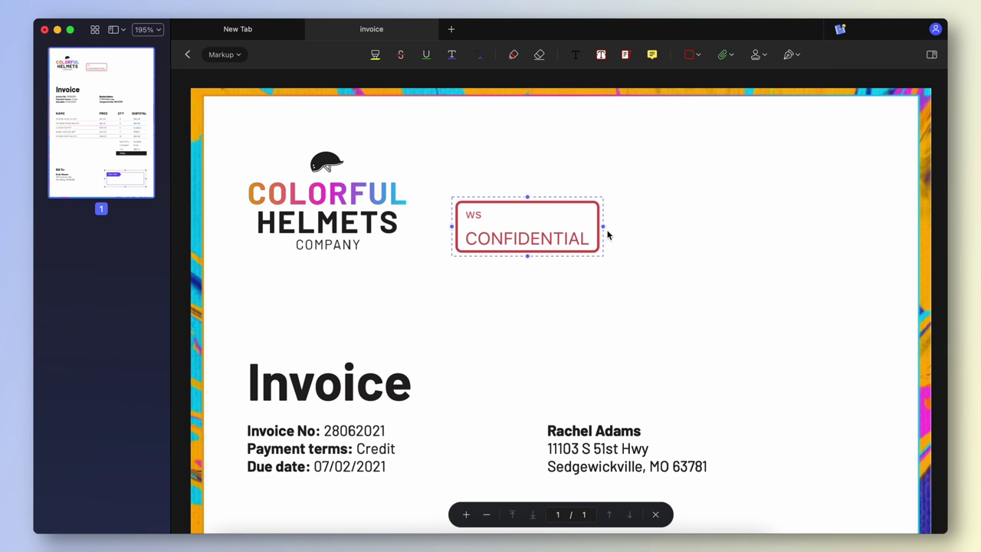
Step: Enlarge the CONFIDENTIAL stamp and position it right of the Colorful Helmets logo
{"action": "left_click_drag", "start_coordinate": [603, 227], "coordinate": [655, 229]}
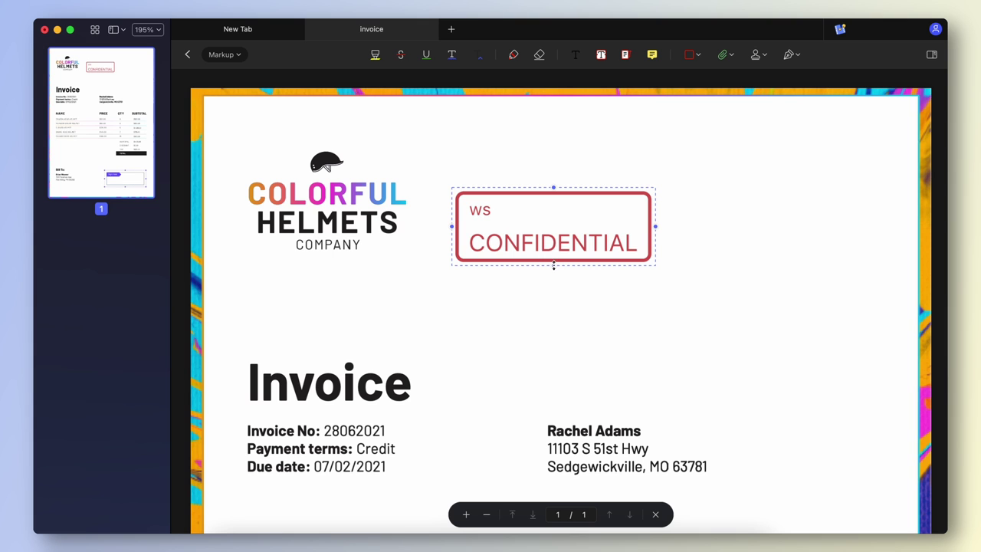
{"action": "mouse_move", "coordinate": [553, 266]}
{"action": "left_mouse_down"}
{"action": "mouse_move", "coordinate": [553, 289]}
{"action": "mouse_move", "coordinate": [553, 268]}
{"action": "left_mouse_up"}
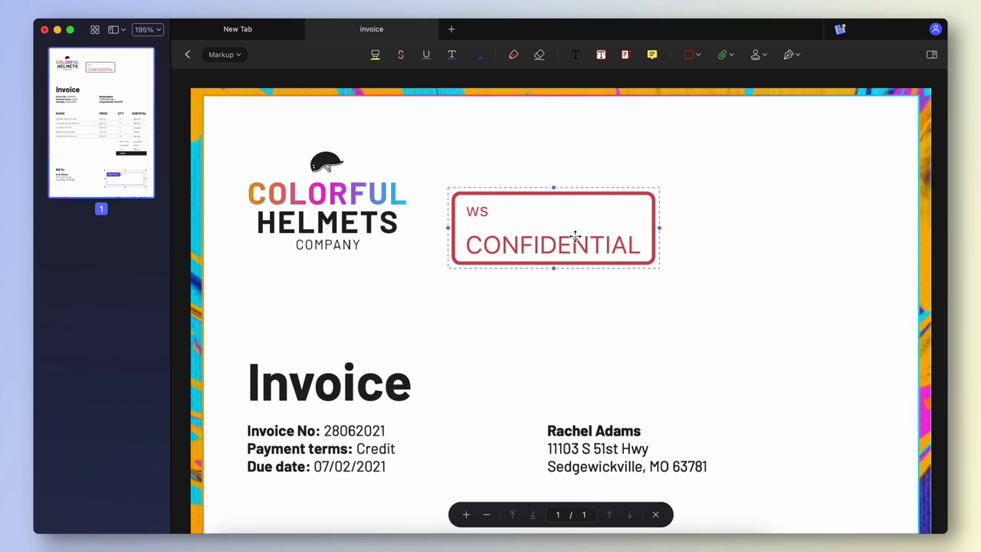
{"action": "left_click_drag", "start_coordinate": [573, 233], "coordinate": [610, 220]}
{"action": "key", "text": "Left"}
{"action": "key", "text": "Left"}
{"action": "key", "text": "Left"}
{"action": "key", "text": "Left"}
{"action": "key", "text": "Left"}
{"action": "key", "text": "Left"}
{"action": "key", "text": "Left"}
{"action": "key", "text": "Left"}
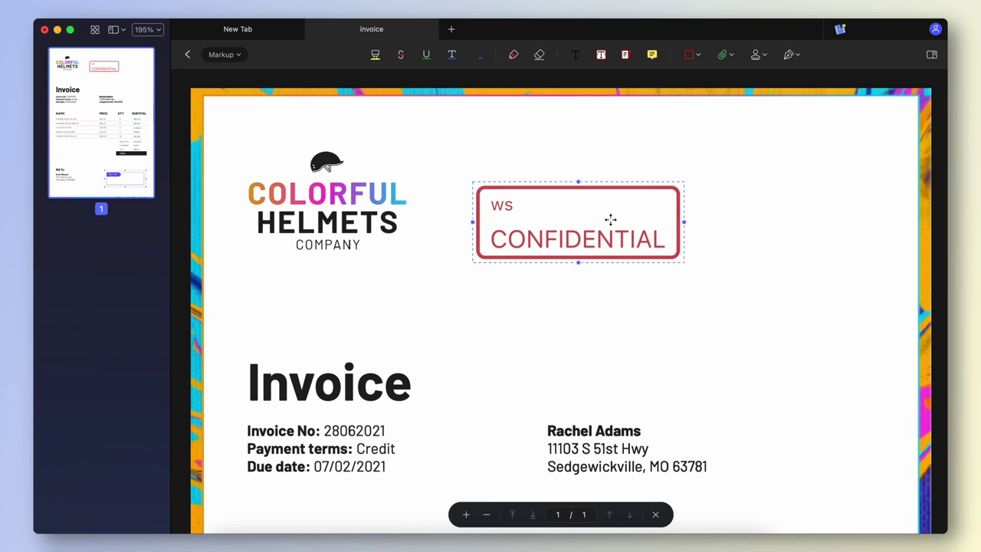
{"action": "key", "text": "Right"}
{"action": "key", "text": "Right"}
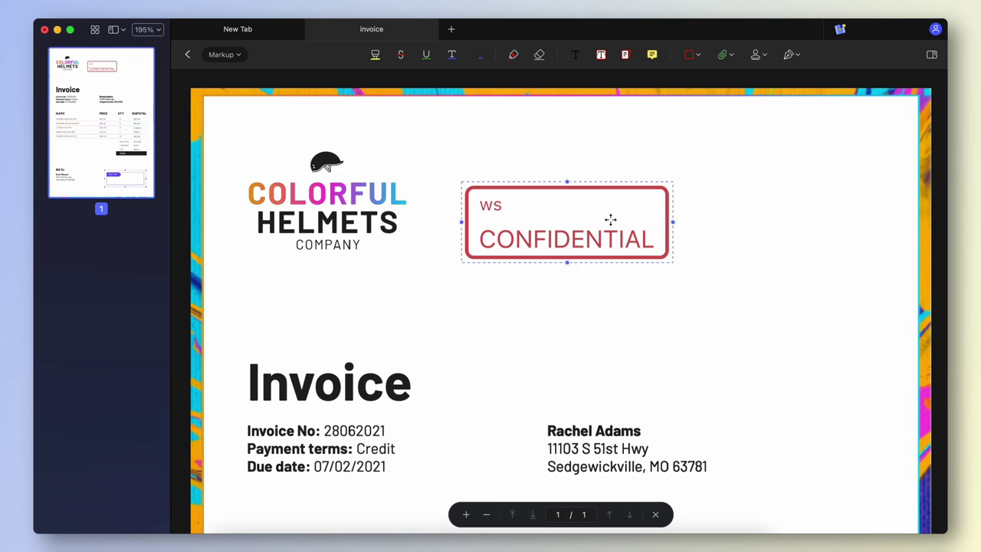
{"action": "key", "text": "Up"}
{"action": "key", "text": "Up"}
{"action": "key", "text": "Up"}
{"action": "key", "text": "Up"}
{"action": "key", "text": "Down"}
{"action": "key", "text": "Down"}
{"action": "key", "text": "Down"}
{"action": "key", "text": "Down"}
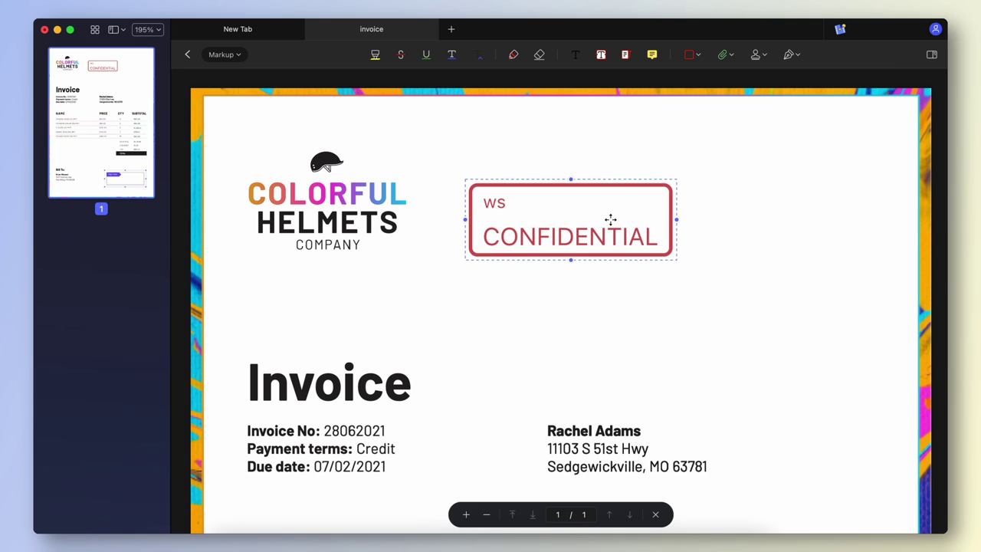
Step: Start a custom stamp reading 'Test' with Date and Time set to None
{"action": "left_click", "coordinate": [757, 54]}
{"action": "left_click", "coordinate": [782, 84]}
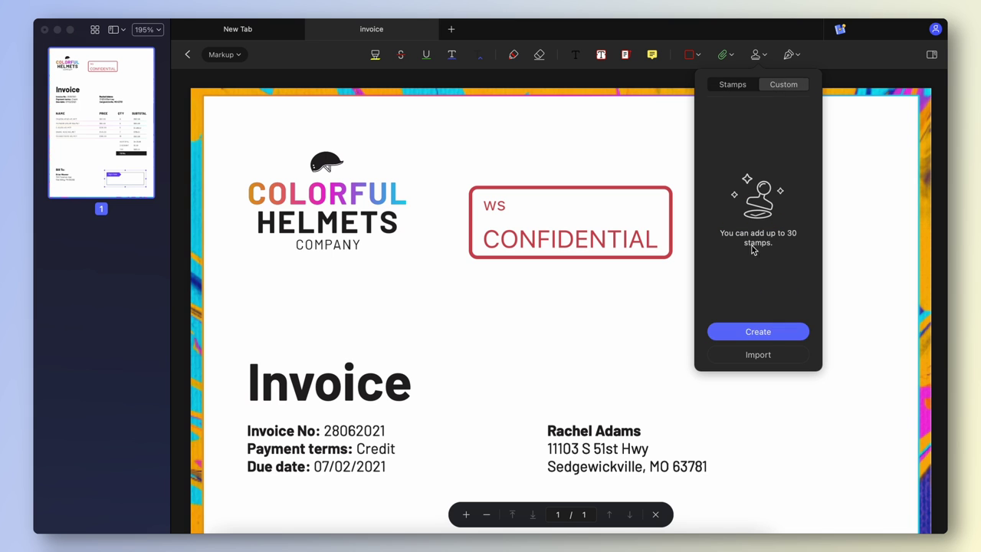
{"action": "left_click", "coordinate": [741, 329]}
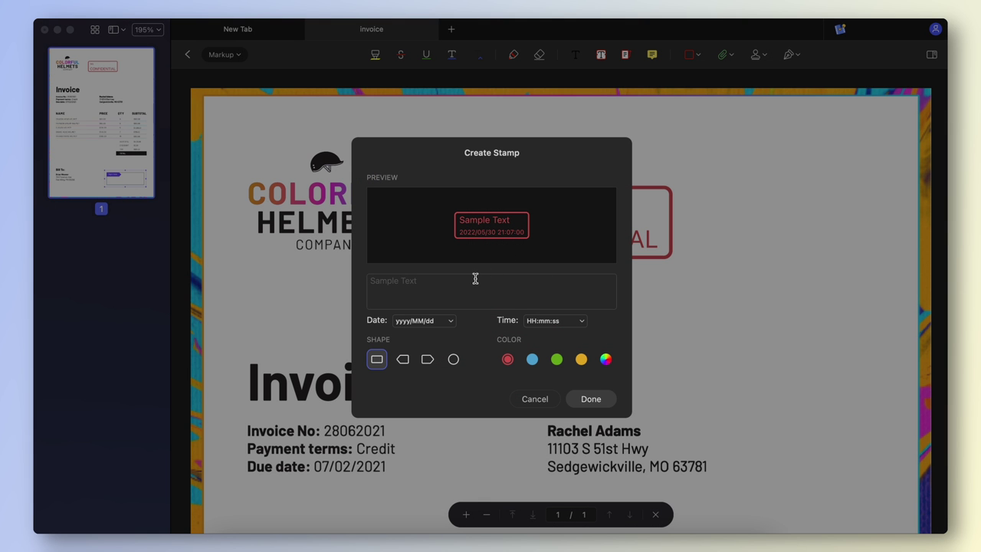
{"action": "type", "text": "Test"}
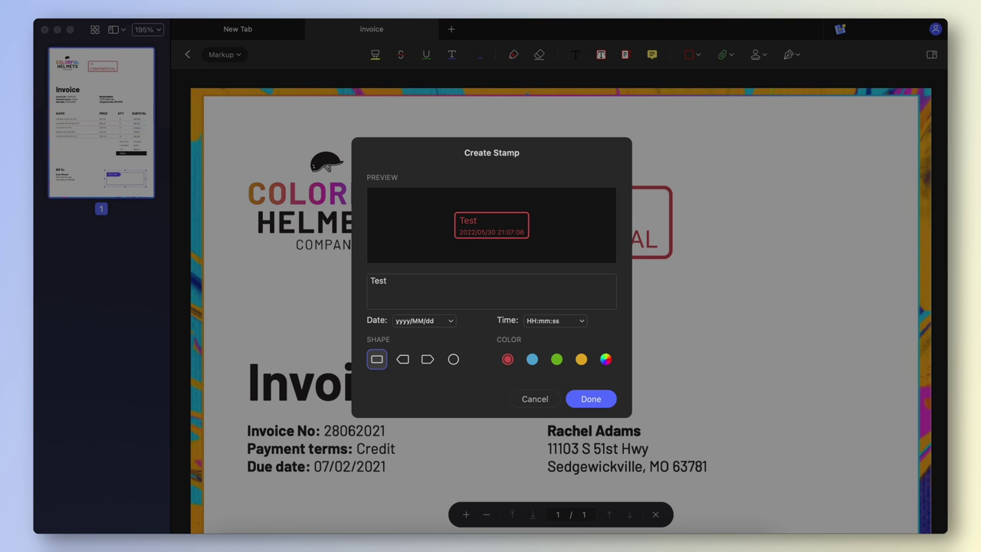
{"action": "left_click", "coordinate": [435, 325]}
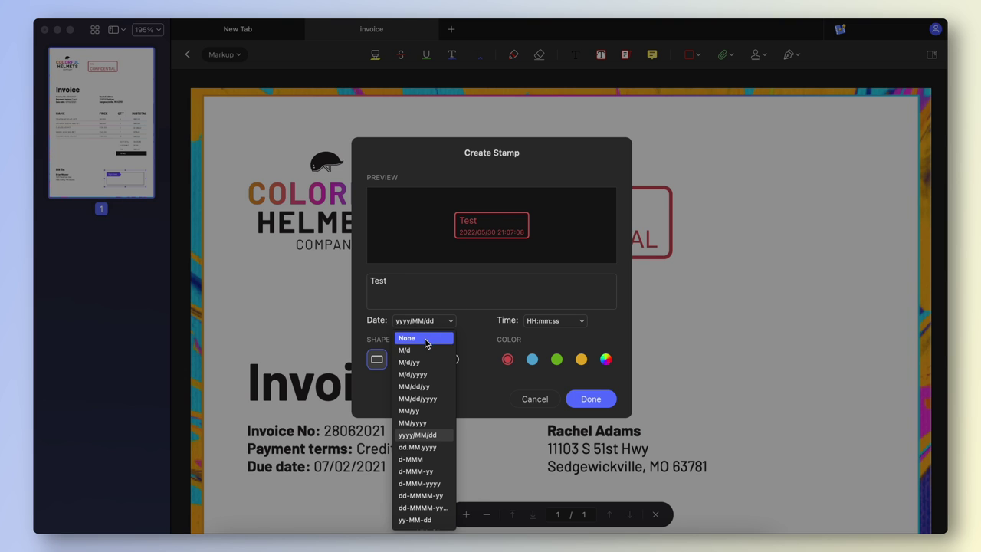
{"action": "left_click", "coordinate": [429, 338]}
{"action": "left_click", "coordinate": [536, 325]}
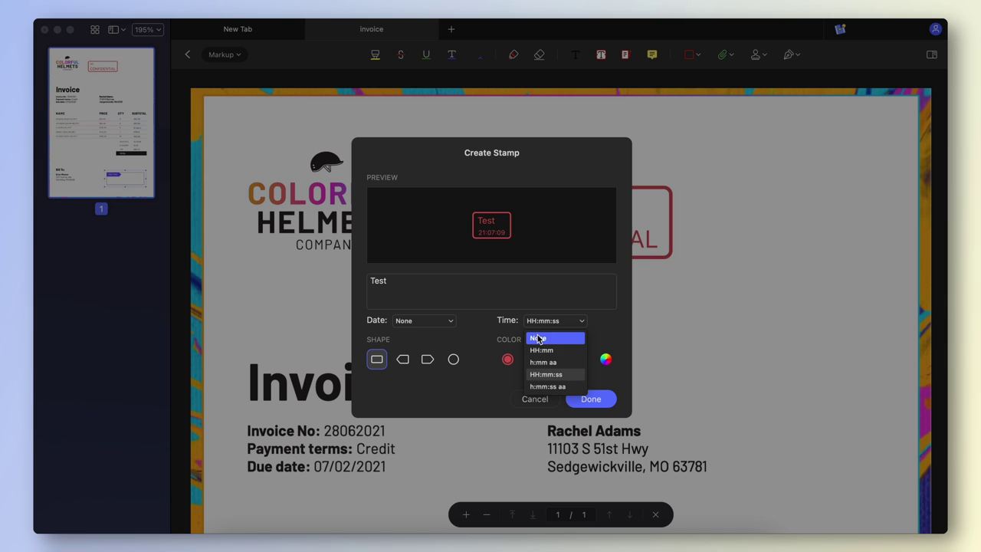
{"action": "left_click", "coordinate": [540, 337]}
Step: Give the Test stamp a circular shape and yellow colour
{"action": "left_click", "coordinate": [426, 361]}
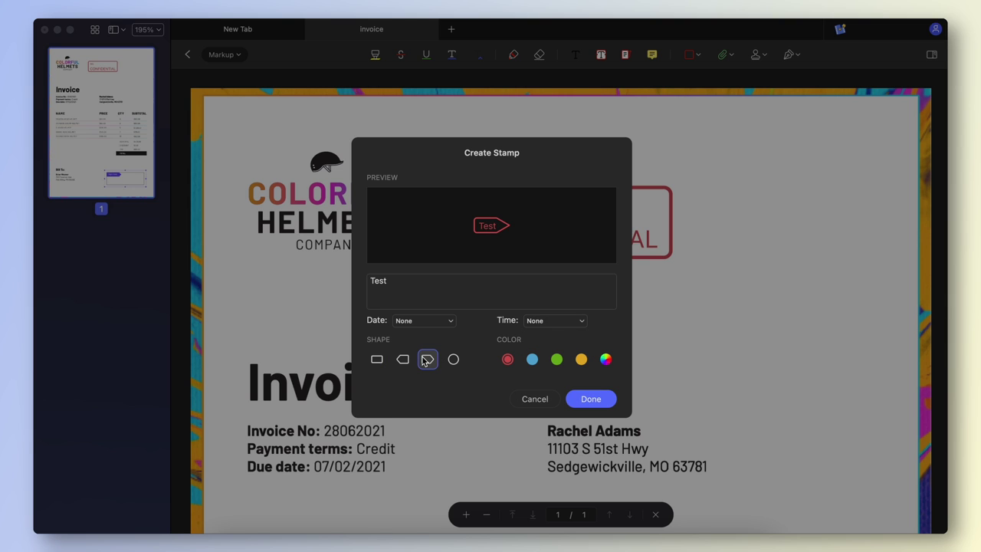
{"action": "left_click", "coordinate": [454, 361]}
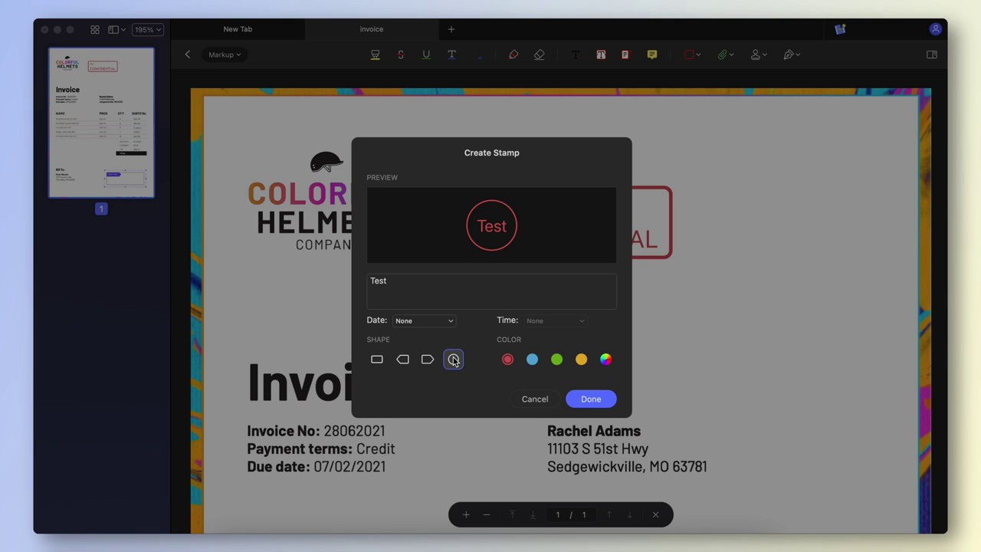
{"action": "left_click", "coordinate": [531, 359]}
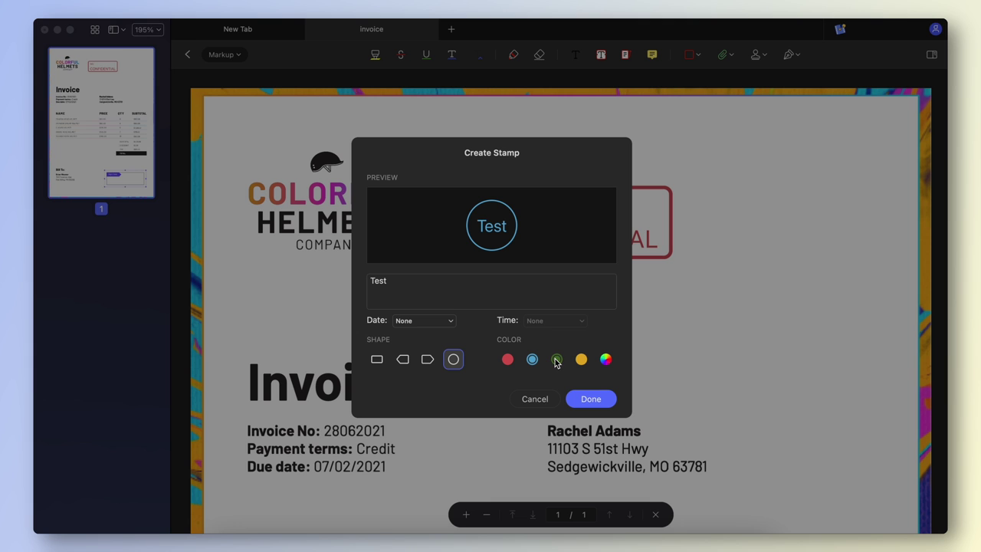
{"action": "left_click", "coordinate": [557, 360]}
{"action": "left_click", "coordinate": [581, 360]}
Step: Place the Test stamp, then stamp the logo screenshot image on the invoice's right side
{"action": "left_click", "coordinate": [591, 399]}
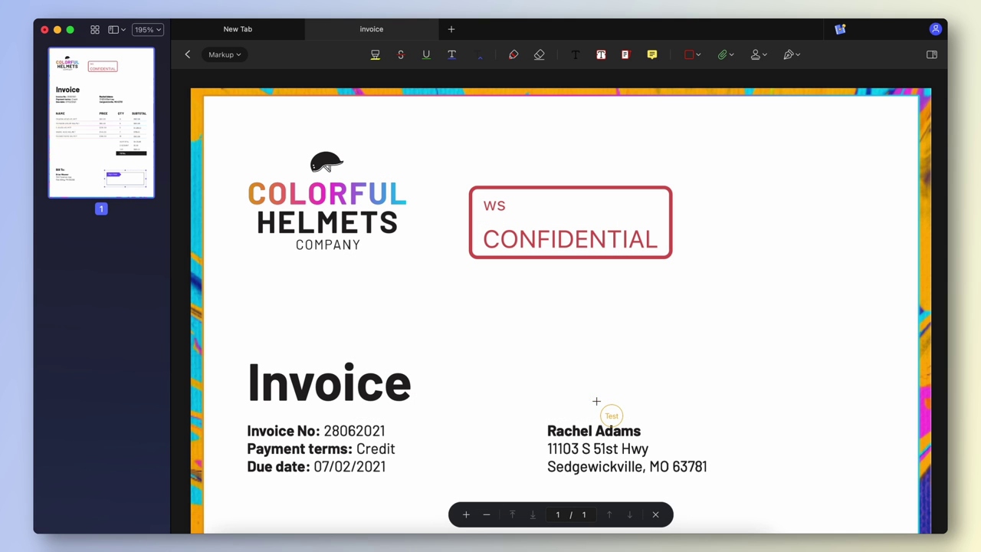
{"action": "left_click", "coordinate": [478, 359]}
{"action": "left_click", "coordinate": [756, 53]}
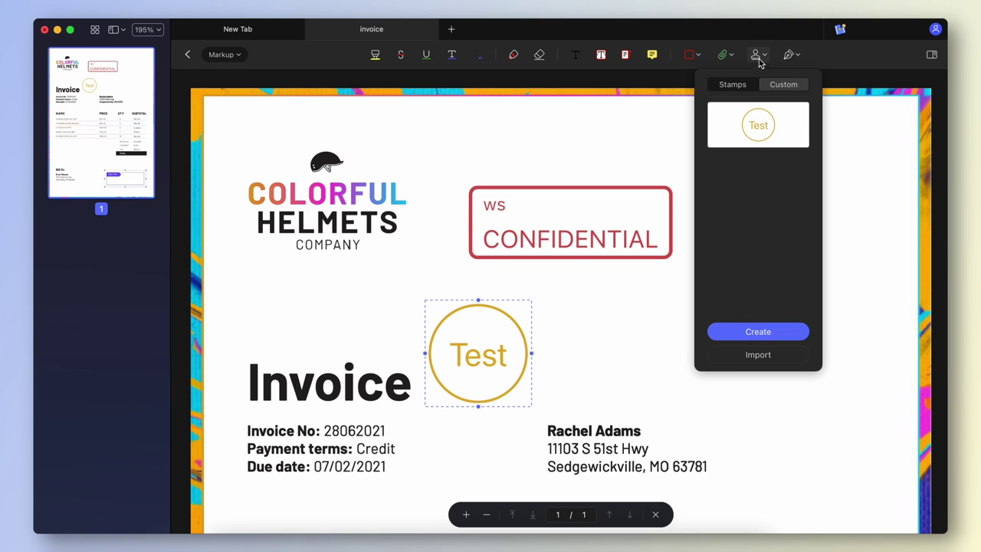
{"action": "left_click", "coordinate": [761, 354]}
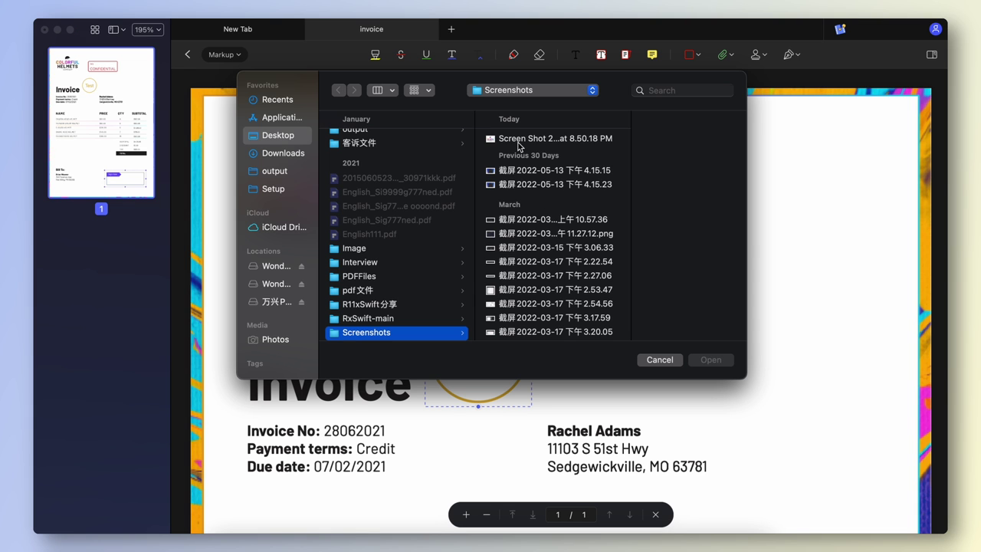
{"action": "double_click", "coordinate": [518, 141]}
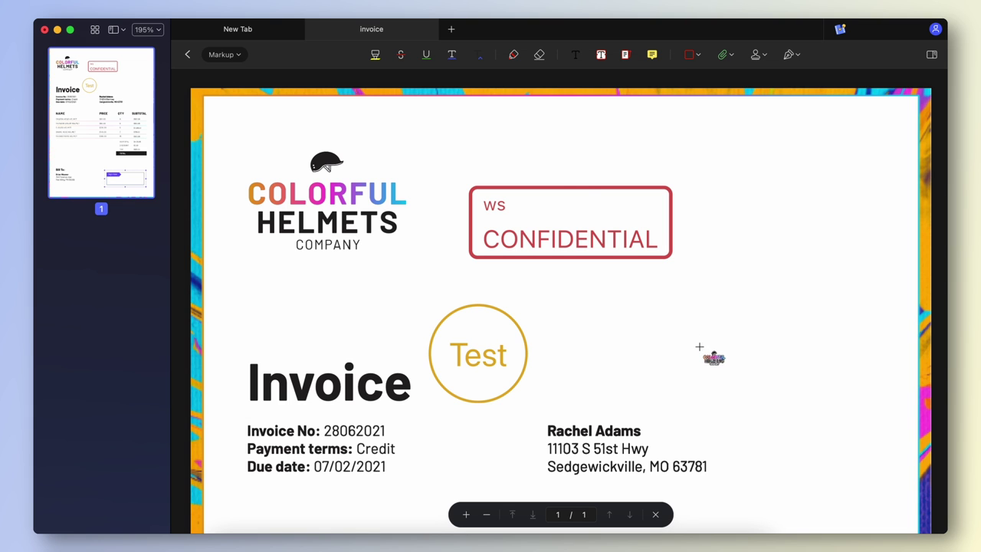
{"action": "left_click", "coordinate": [700, 348]}
{"action": "left_click_drag", "start_coordinate": [699, 347], "coordinate": [774, 352]}
Step: Draw a handwritten signature and place it below the logo stamp
{"action": "left_click", "coordinate": [789, 55]}
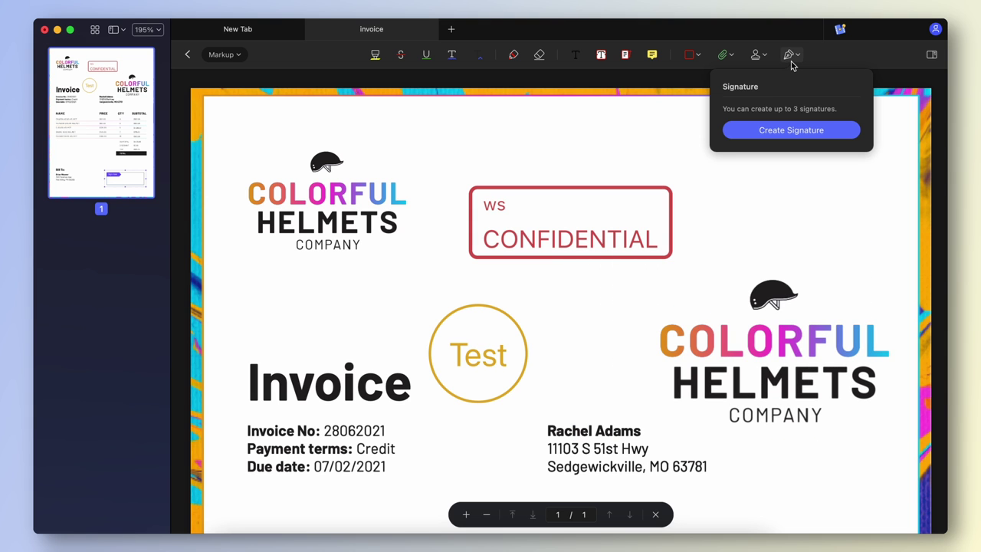
{"action": "left_click", "coordinate": [782, 131]}
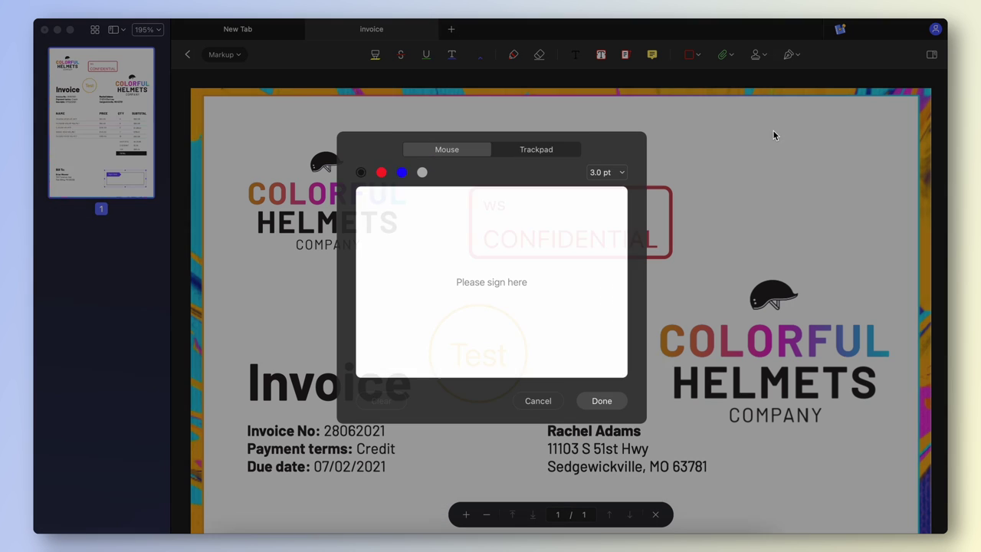
{"action": "left_click_drag", "start_coordinate": [416, 232], "coordinate": [414, 305]}
{"action": "mouse_move", "coordinate": [454, 267]}
{"action": "left_mouse_down"}
{"action": "mouse_move", "coordinate": [438, 281]}
{"action": "mouse_move", "coordinate": [457, 300]}
{"action": "left_mouse_up"}
{"action": "mouse_move", "coordinate": [473, 269]}
{"action": "left_mouse_down"}
{"action": "mouse_move", "coordinate": [473, 307]}
{"action": "mouse_move", "coordinate": [505, 268]}
{"action": "left_mouse_up"}
{"action": "left_click_drag", "start_coordinate": [536, 226], "coordinate": [542, 288]}
{"action": "left_click", "coordinate": [601, 400]}
{"action": "left_click_drag", "start_coordinate": [734, 195], "coordinate": [636, 409]}
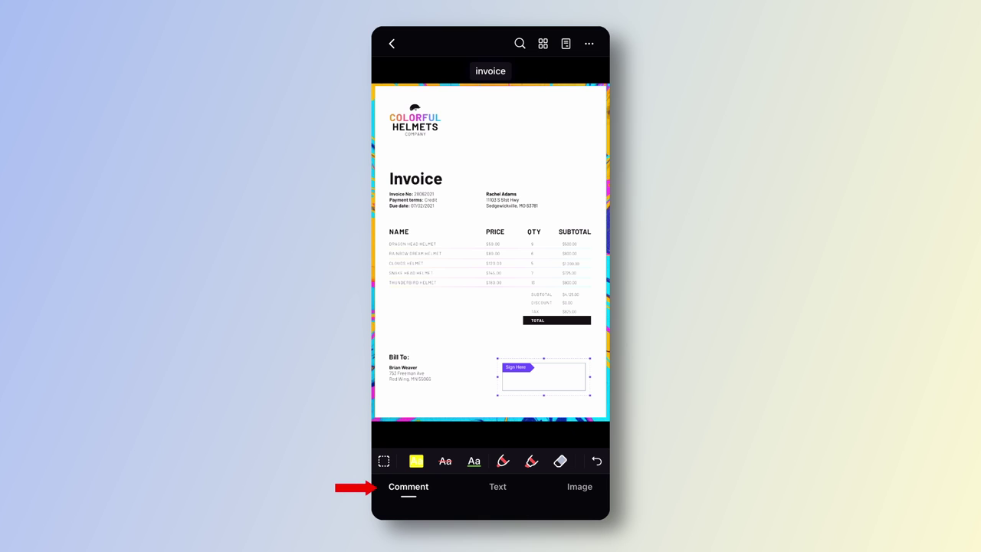
Step: Swipe the Comment tool row left to reveal the stamp and pen tools
{"action": "scroll", "coordinate": [491, 460], "scroll_direction": "right", "scroll_amount": 5}
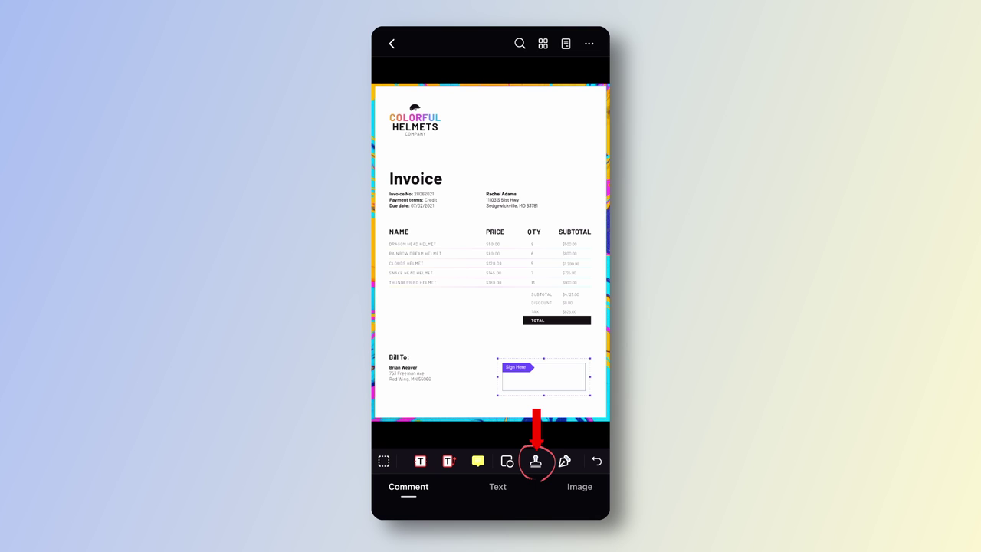
Step: Place the green APPROVED stamp, widen it, and move it up beside the logo at top right
{"action": "left_click", "coordinate": [536, 461]}
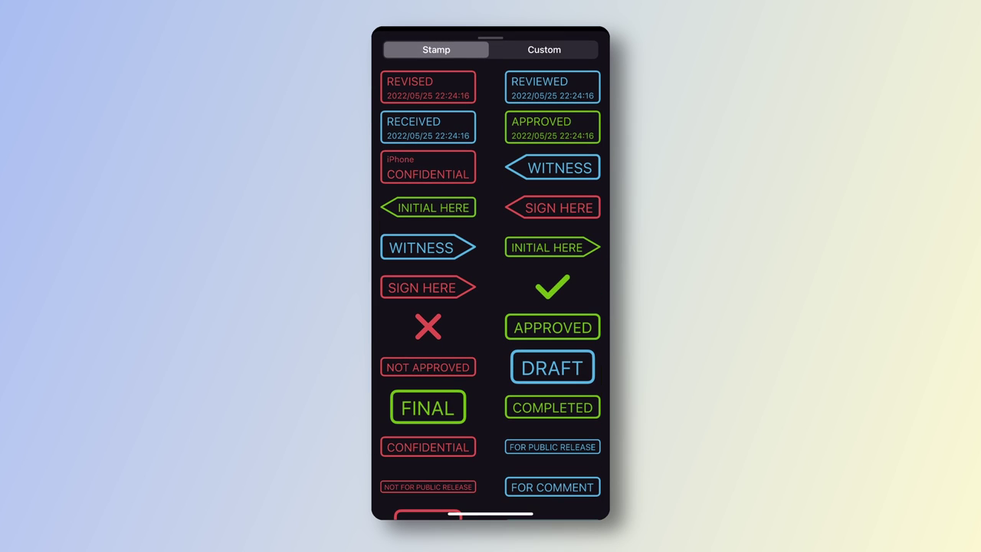
{"action": "scroll", "coordinate": [490, 289], "scroll_direction": "down", "scroll_amount": 5}
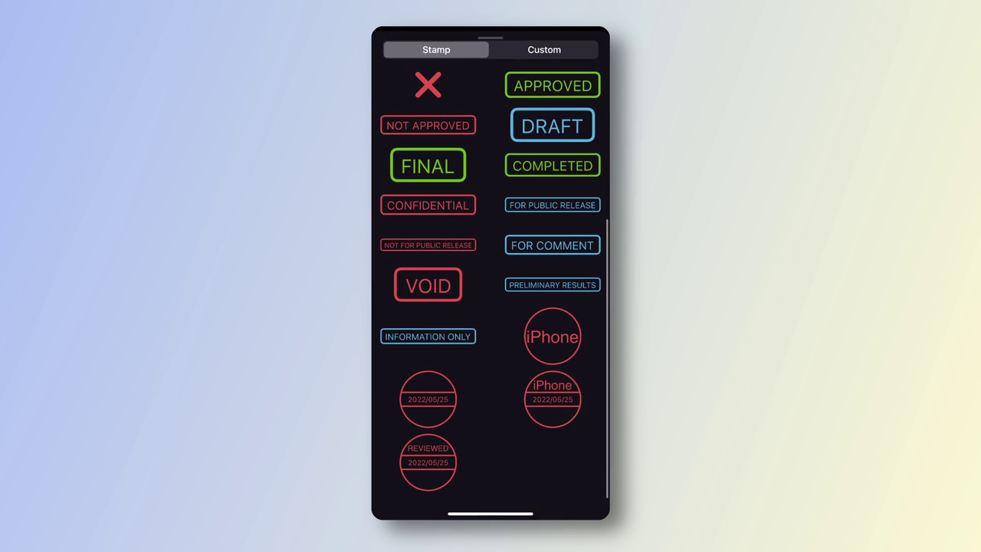
{"action": "scroll", "coordinate": [491, 290], "scroll_direction": "up", "scroll_amount": 5}
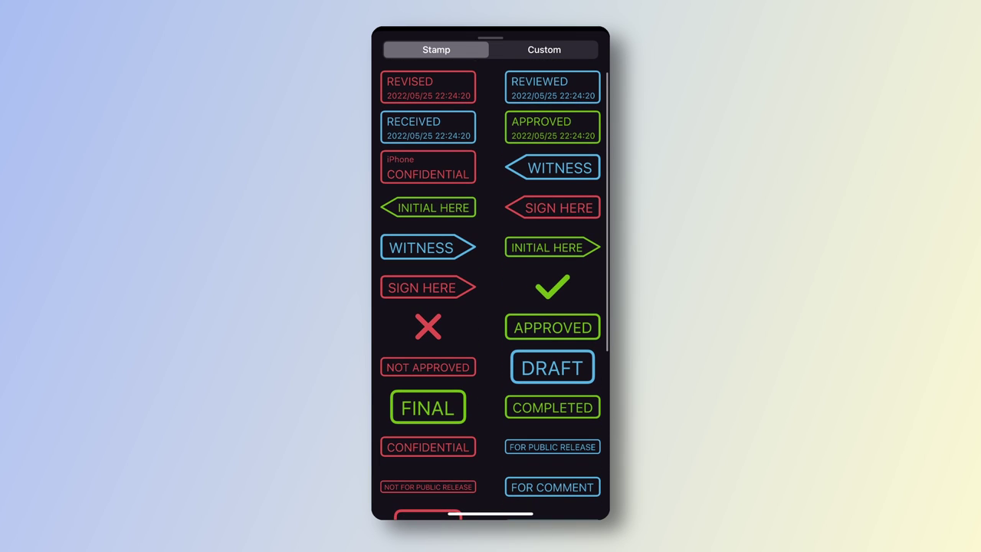
{"action": "left_click", "coordinate": [552, 327]}
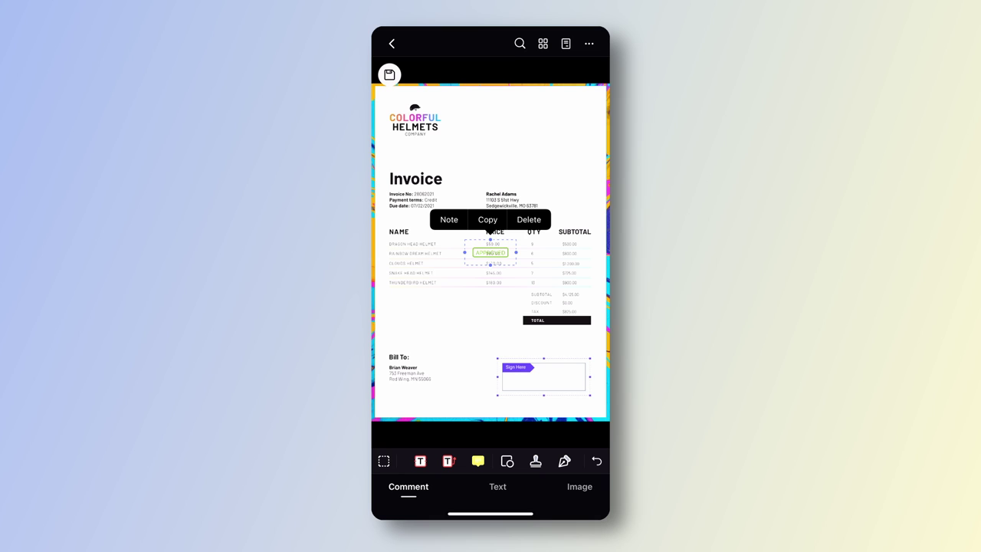
{"action": "left_click_drag", "start_coordinate": [514, 253], "coordinate": [575, 253]}
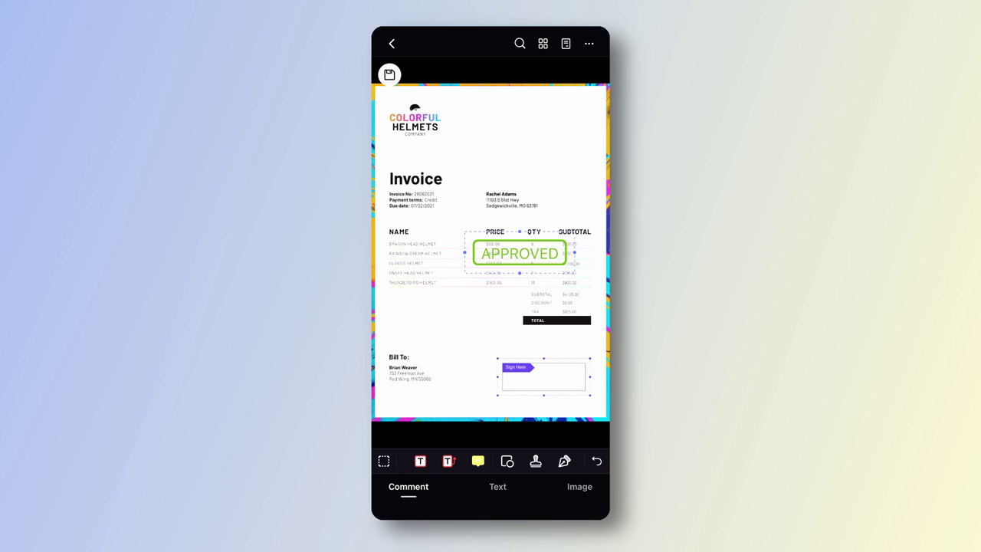
{"action": "left_click_drag", "start_coordinate": [519, 252], "coordinate": [528, 138]}
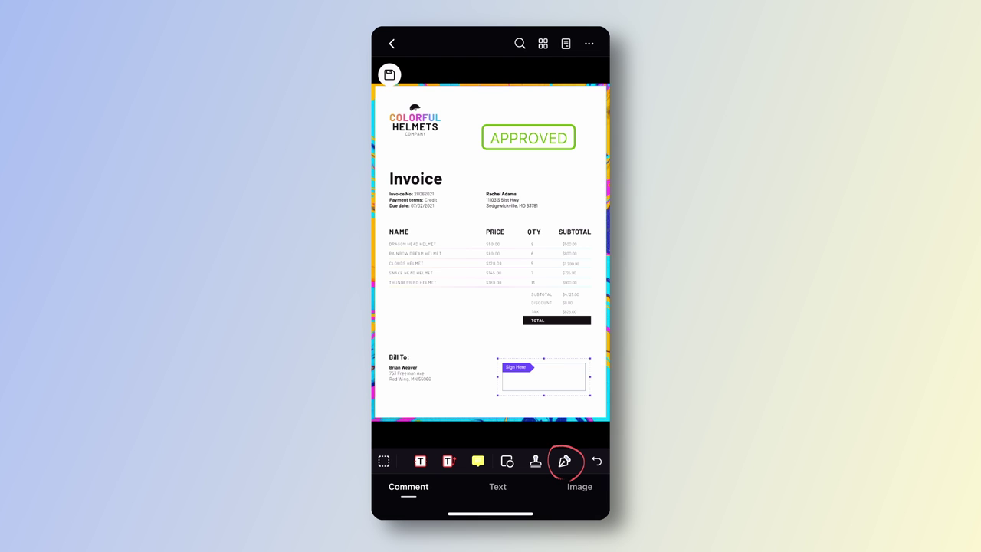
Step: Create a new drawn signature and drag it down toward the invoice totals
{"action": "left_click", "coordinate": [565, 461]}
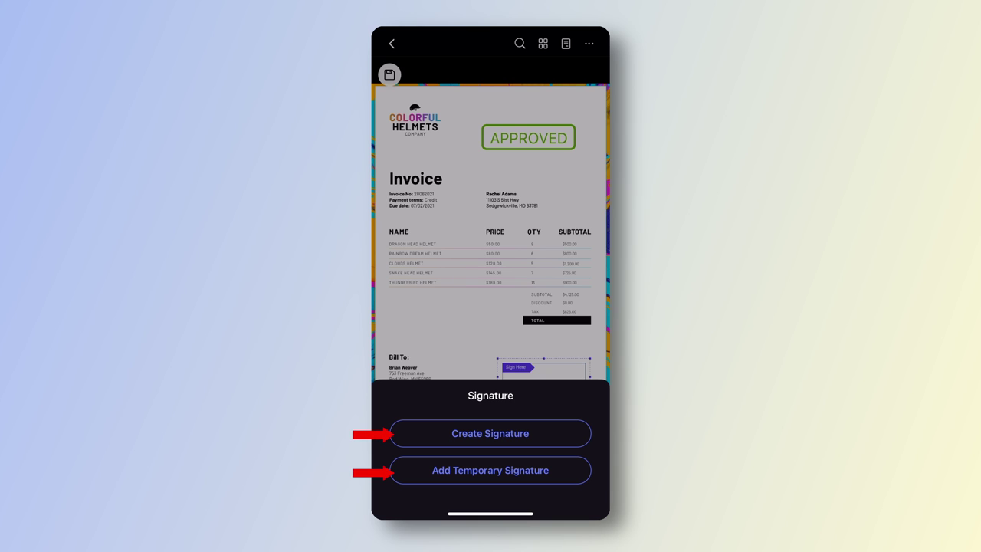
{"action": "left_click", "coordinate": [489, 433]}
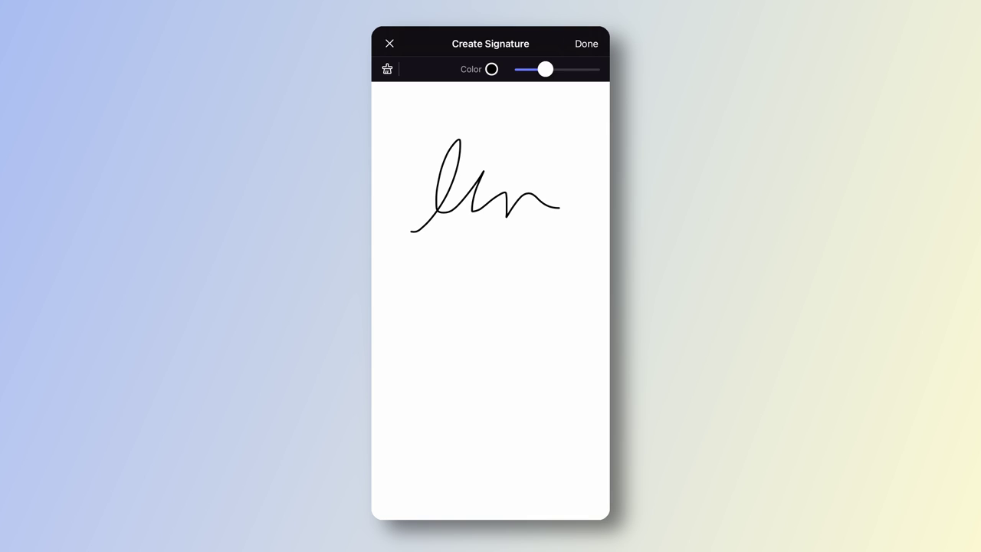
{"action": "left_click", "coordinate": [586, 43]}
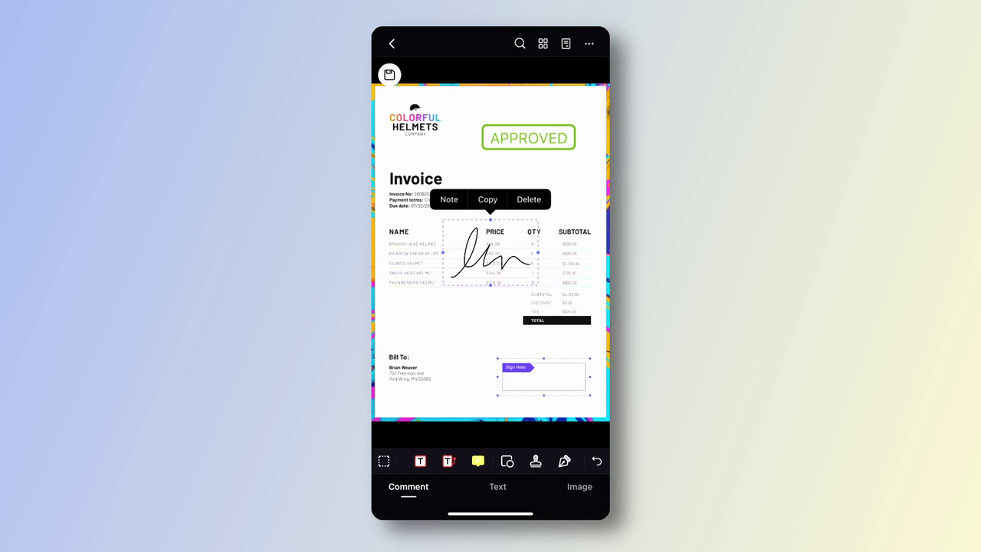
{"action": "left_click_drag", "start_coordinate": [491, 253], "coordinate": [513, 290]}
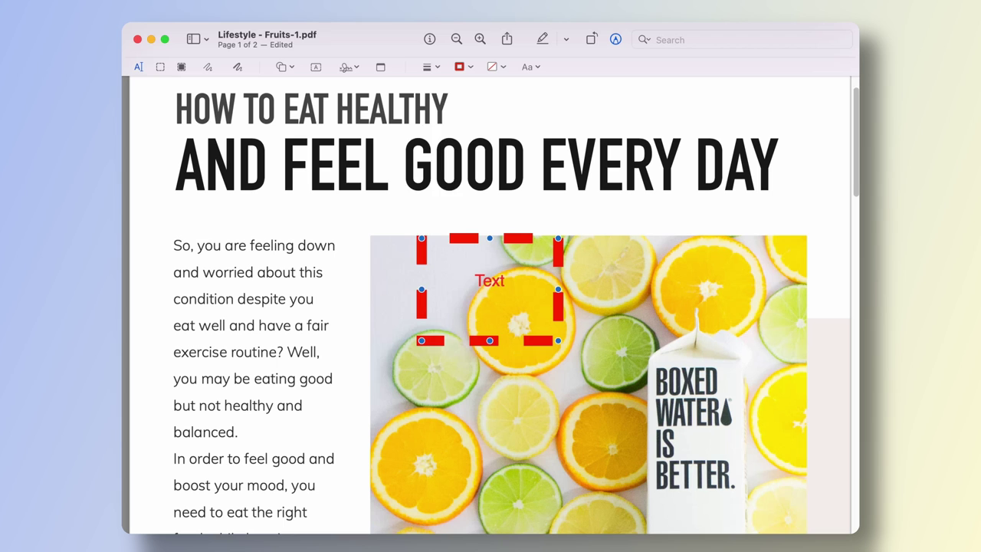
Step: Give the rectangle a brush-stroke border, move it onto the lemons, and set the APPROVED text to 36 pt
{"action": "left_click", "coordinate": [427, 237]}
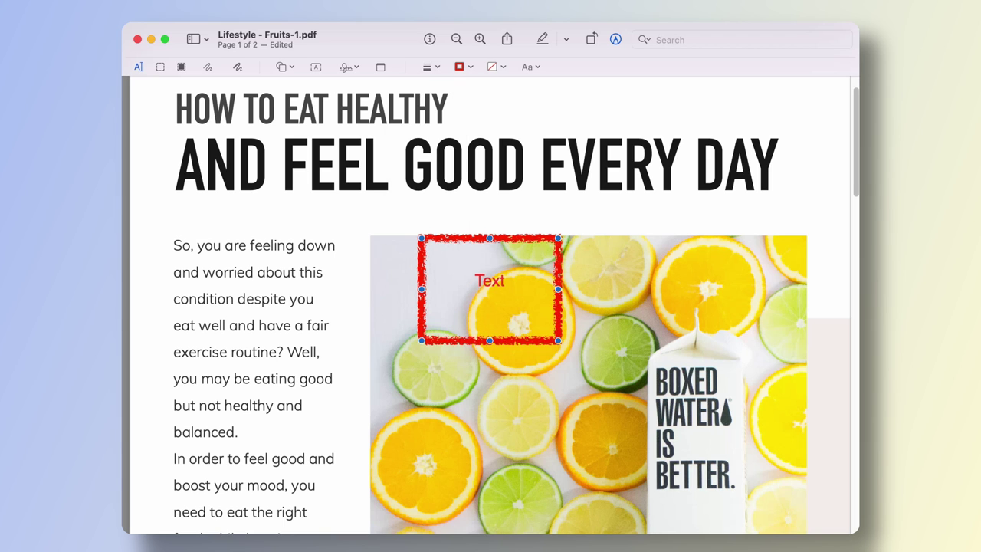
{"action": "left_click_drag", "start_coordinate": [491, 289], "coordinate": [638, 242]}
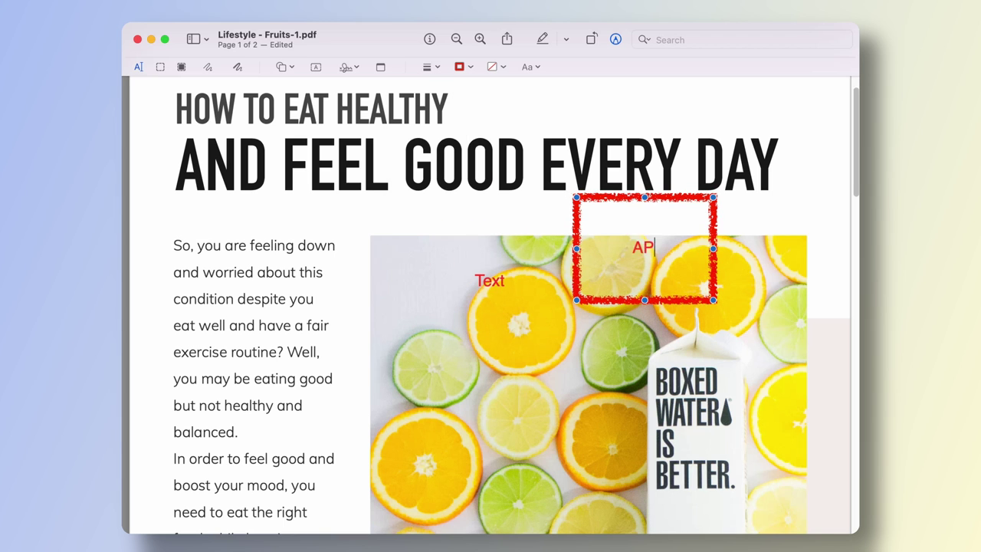
{"action": "key", "text": "super+a"}
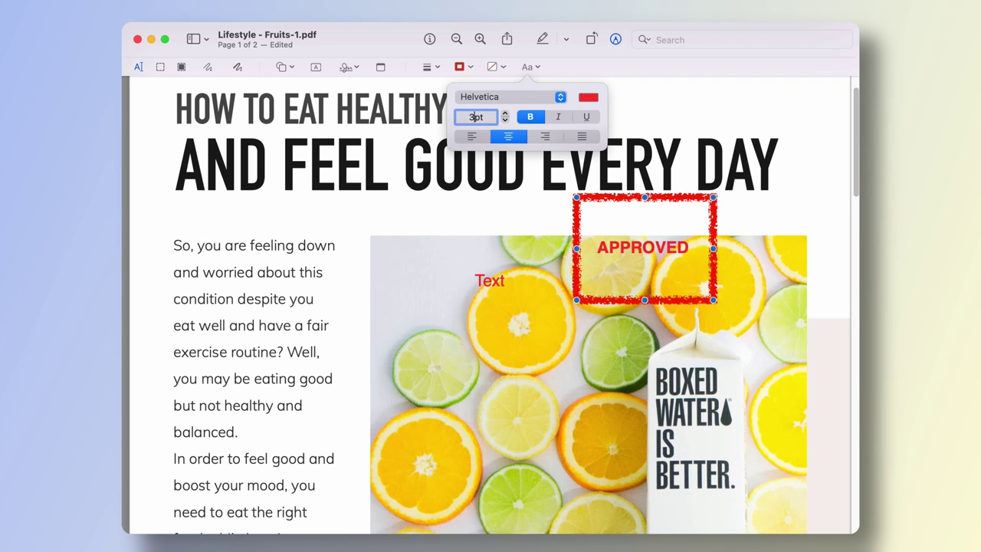
{"action": "type", "text": "6"}
{"action": "key", "text": "Return"}
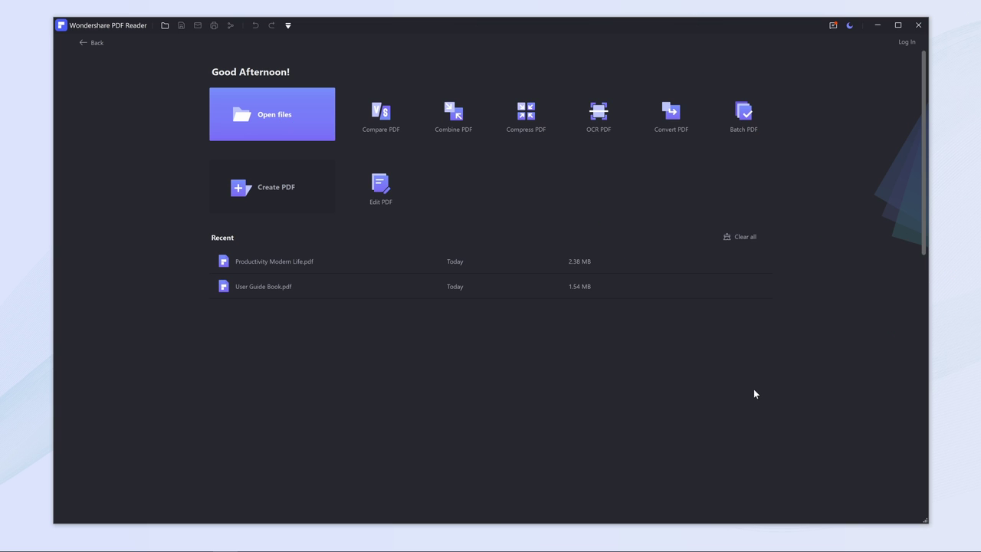
Step: Open Productivity Modern Life.pdf from Recent and choose Create in the stamp dropdown
{"action": "left_click", "coordinate": [317, 263]}
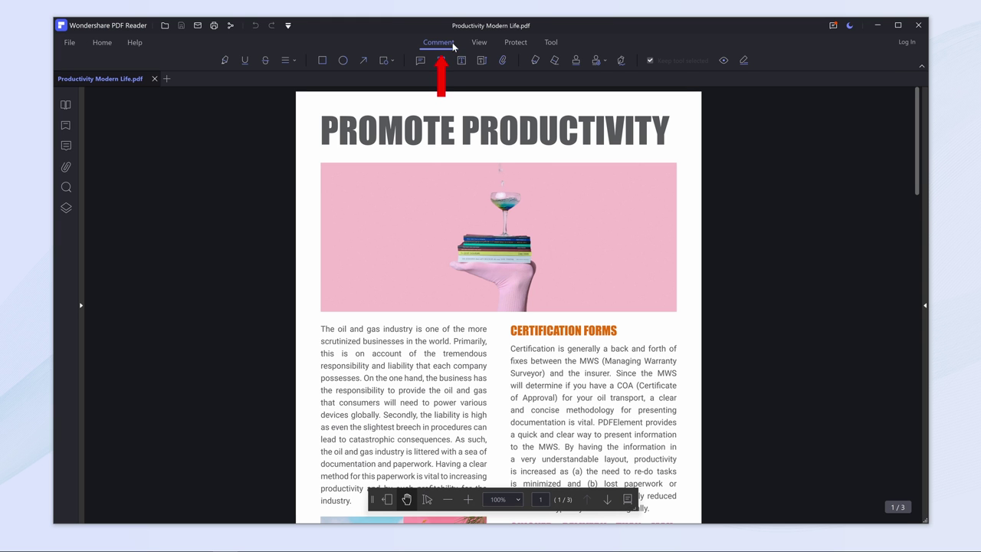
{"action": "left_click", "coordinate": [604, 63]}
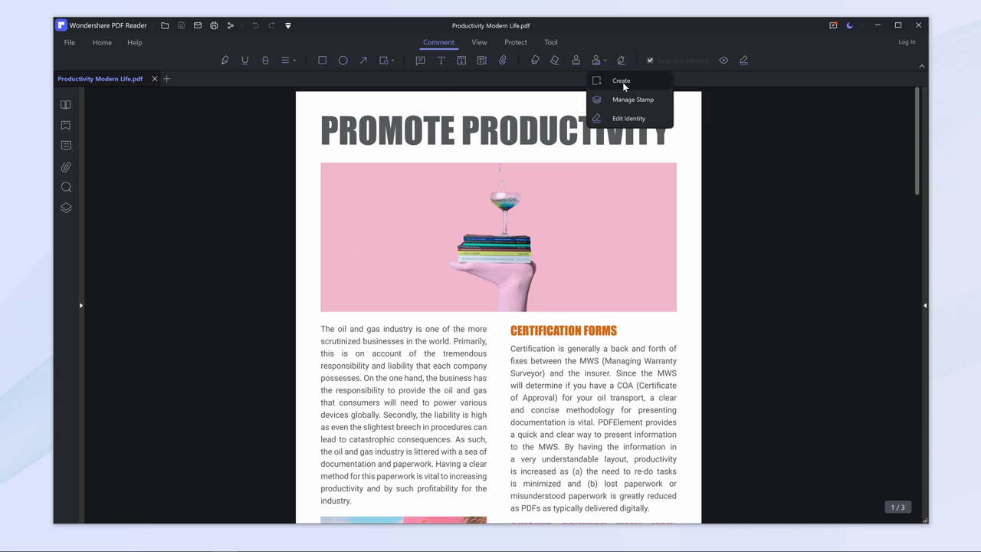
{"action": "left_click", "coordinate": [623, 82]}
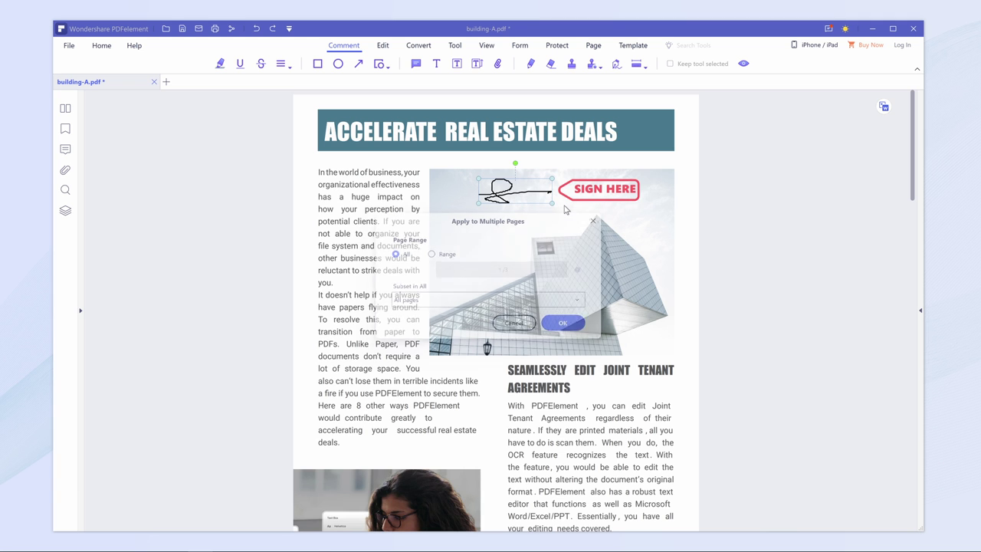
Step: Choose the Range option for the signature and select its page range field
{"action": "left_click", "coordinate": [431, 253]}
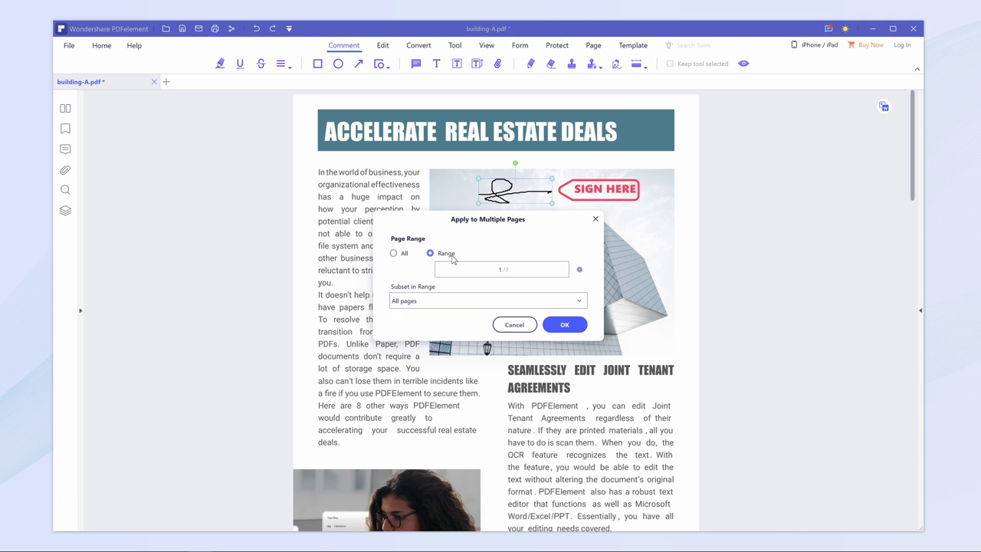
{"action": "left_click", "coordinate": [511, 272]}
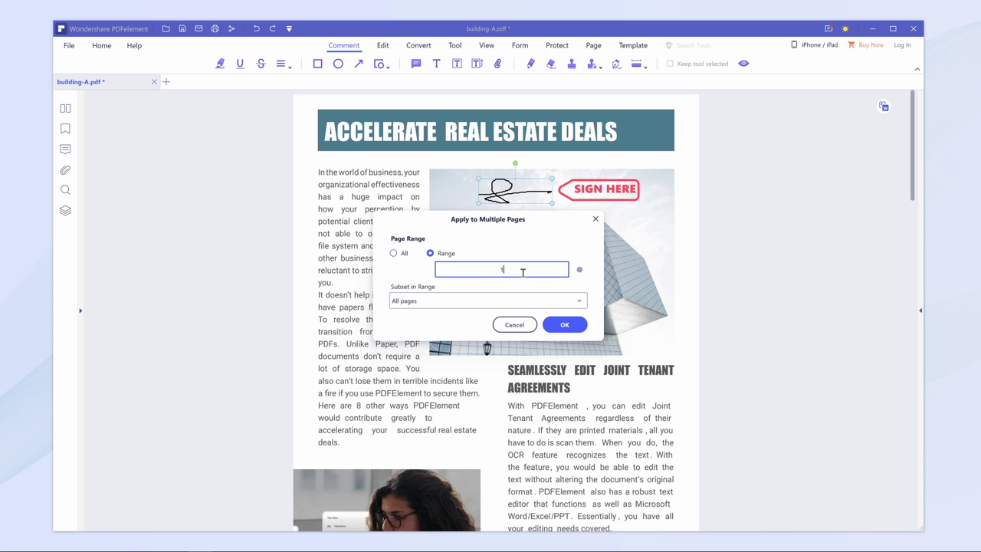